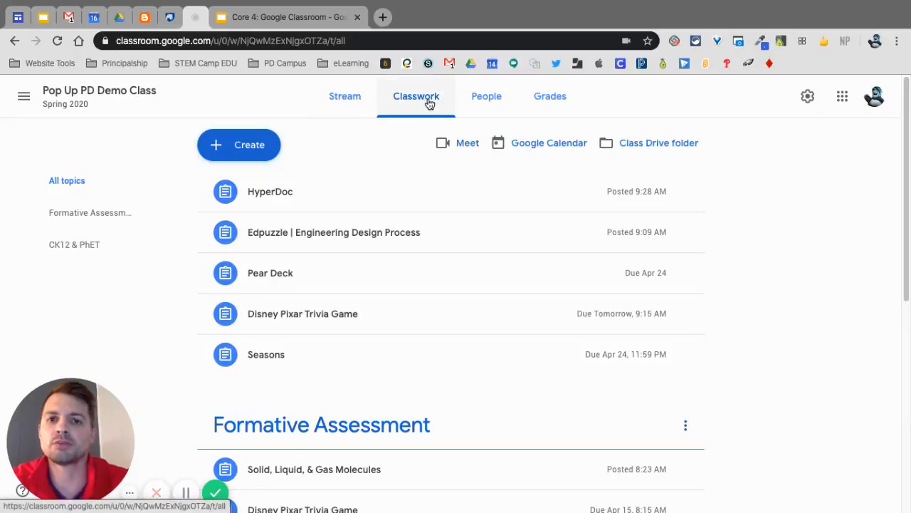
# Create a new classwork assignment titled "Homework".
pyautogui.click(267, 154)
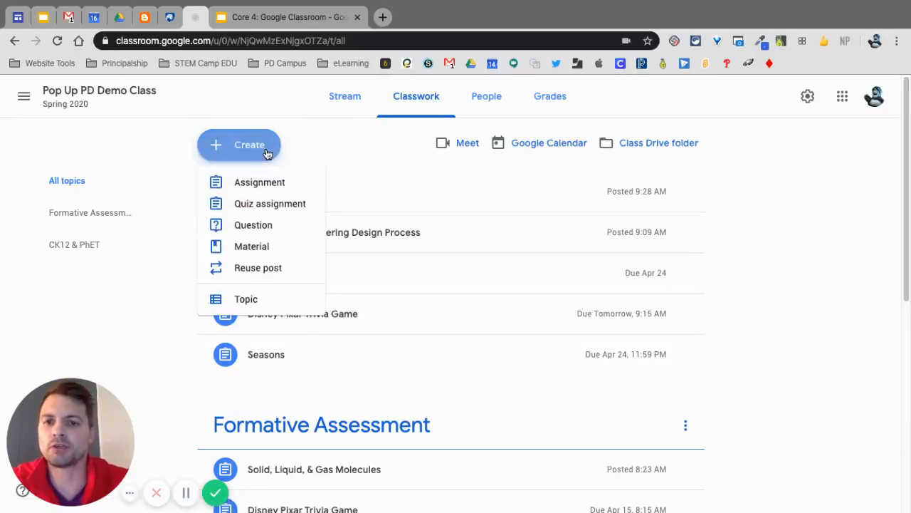
pyautogui.click(253, 186)
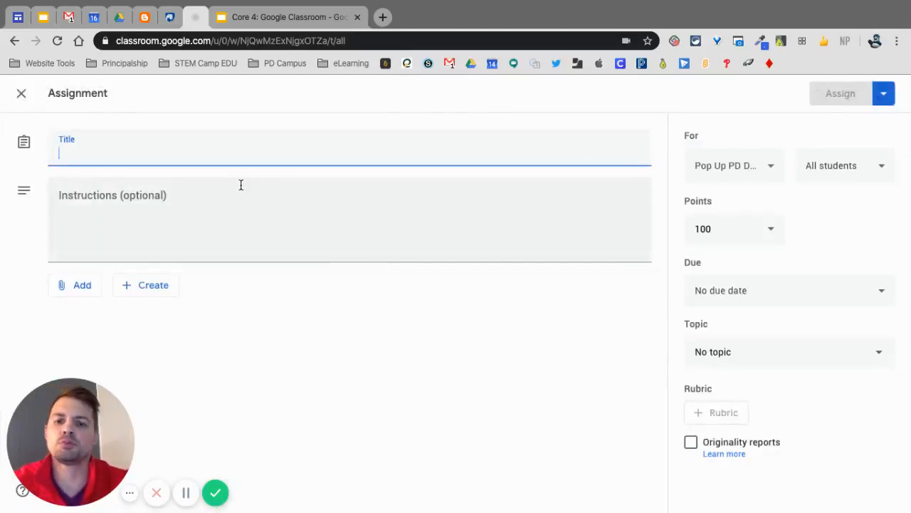
pyautogui.write('Homework')
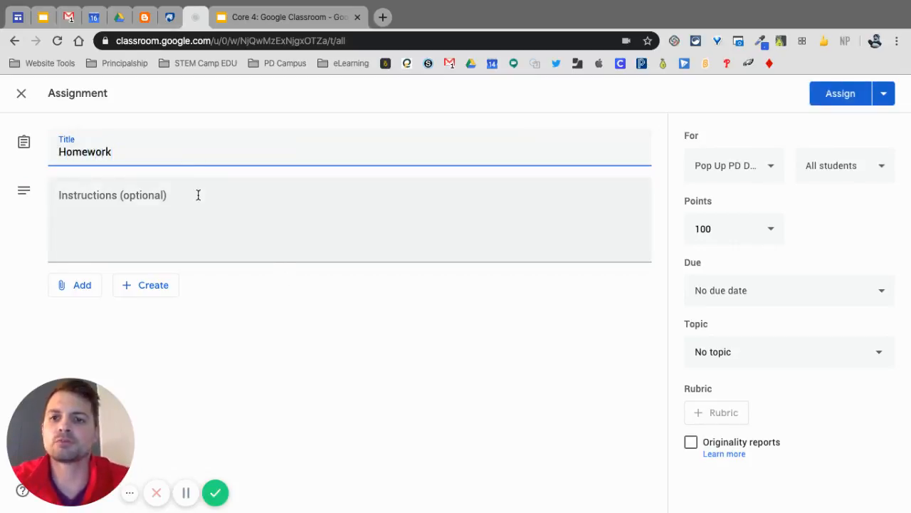
pyautogui.click(198, 195)
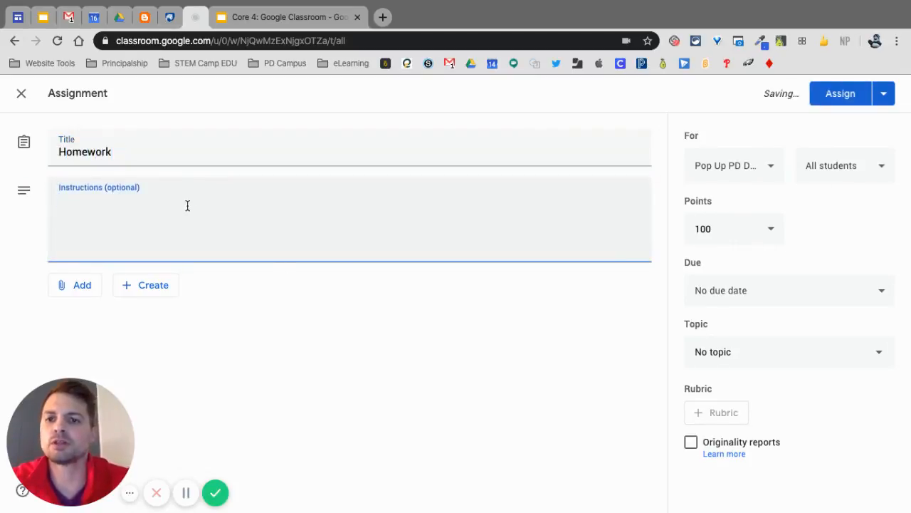
pyautogui.click(774, 175)
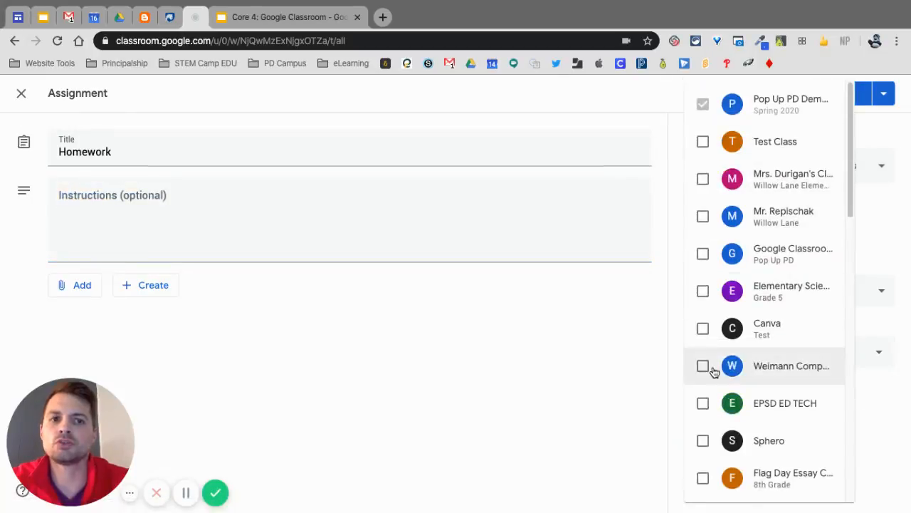
pyautogui.scroll(-3, 712, 368)
pyautogui.scroll(-5, 712, 368)
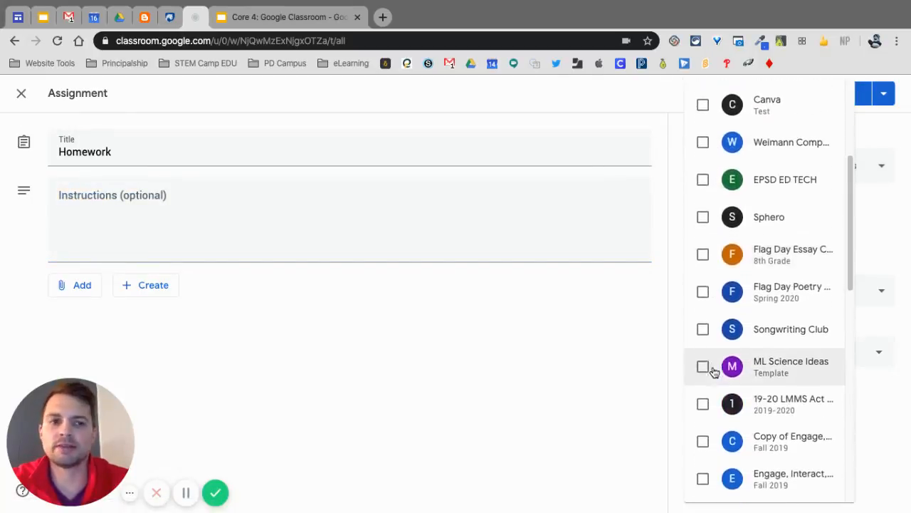
pyautogui.scroll(5, 711, 368)
pyautogui.click(621, 352)
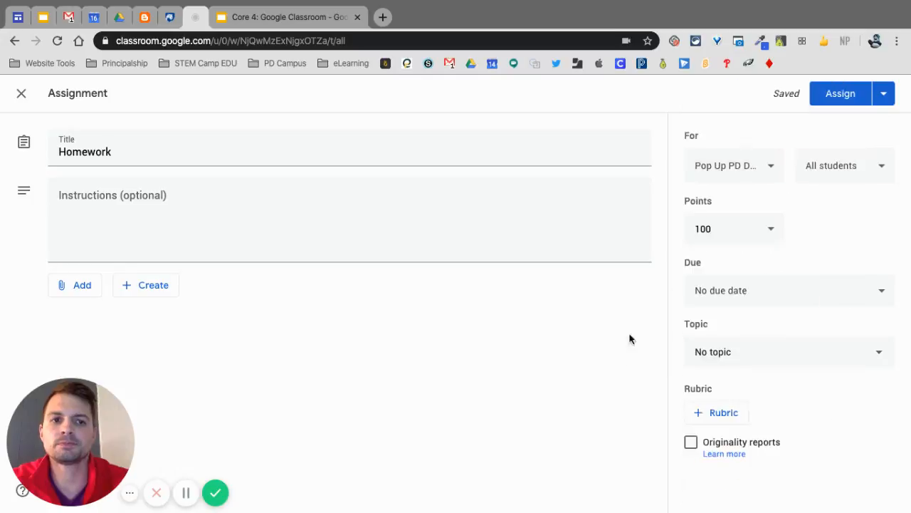
# Limit the Homework assignment to Student Five, Student Four and Student One instead of all students.
pyautogui.click(865, 169)
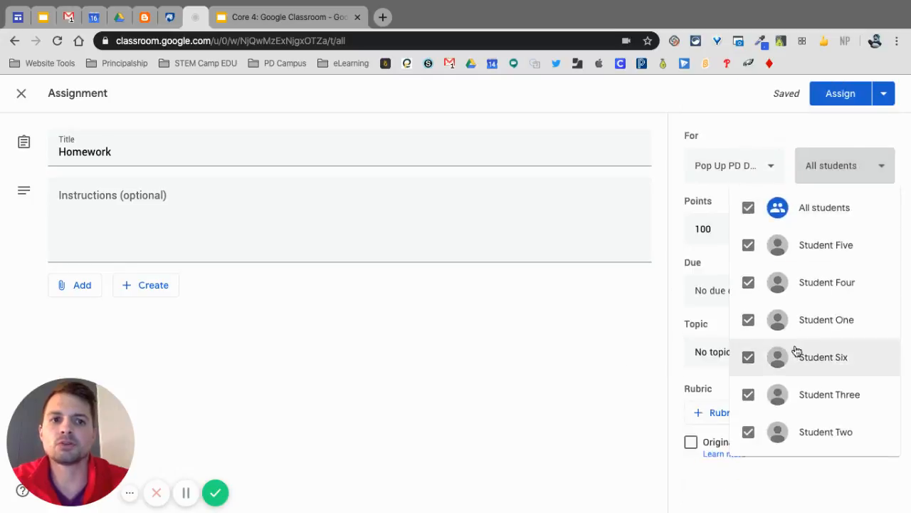
pyautogui.click(748, 208)
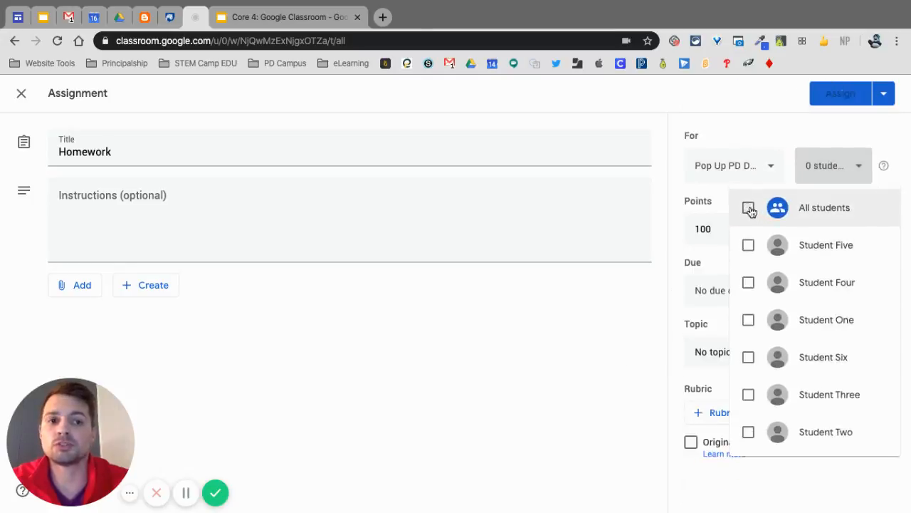
pyautogui.click(748, 245)
pyautogui.click(749, 283)
pyautogui.click(748, 320)
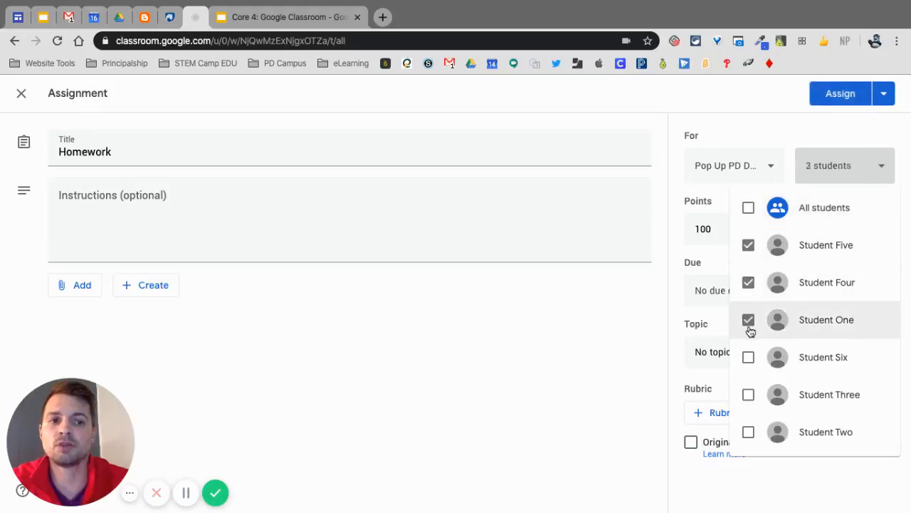
pyautogui.click(740, 121)
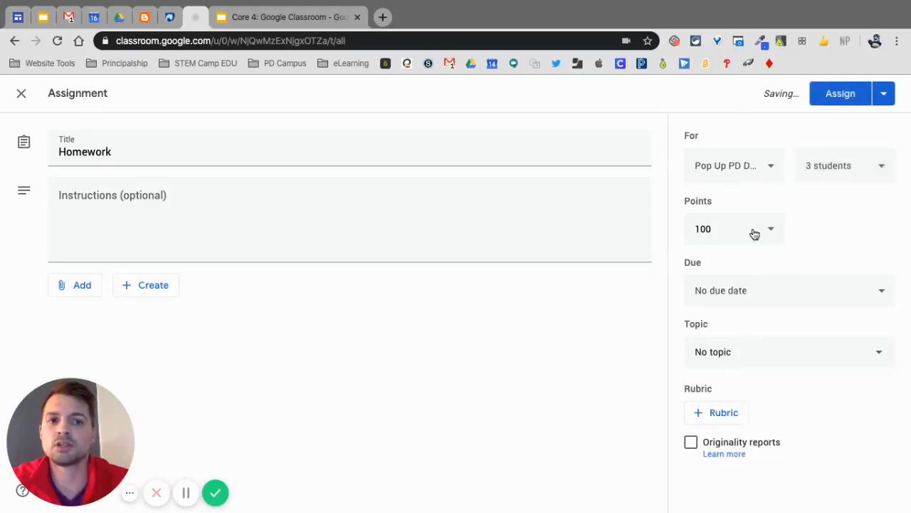
# Make the Homework assignment ungraded and set its due date to Apr 24, 2020.
pyautogui.click(778, 228)
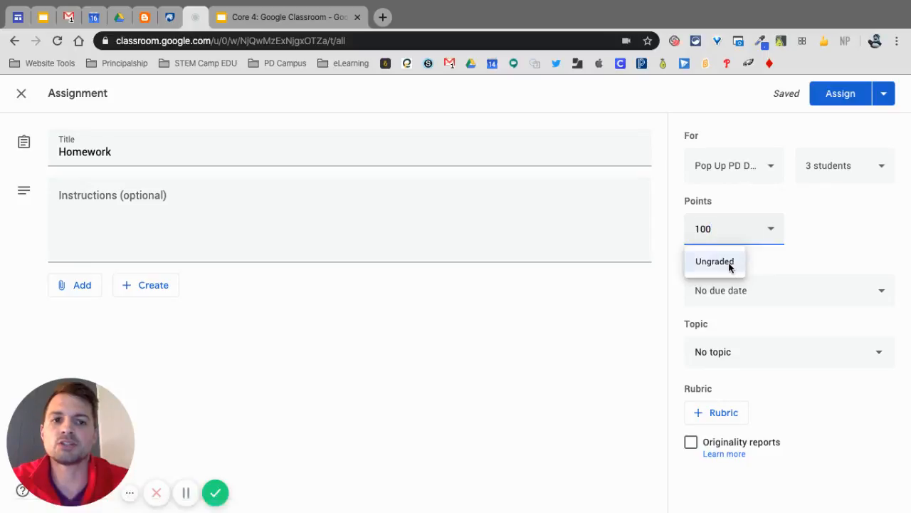
pyautogui.click(703, 261)
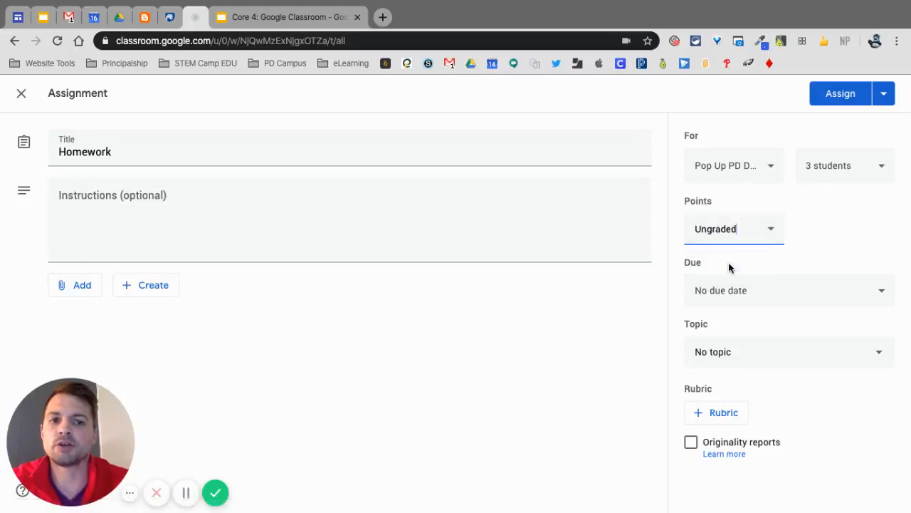
pyautogui.click(779, 289)
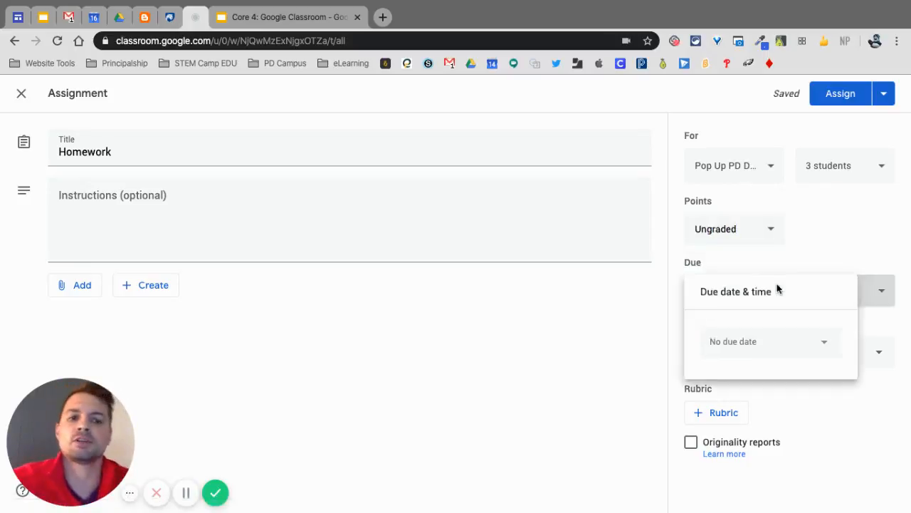
pyautogui.click(823, 349)
pyautogui.click(817, 467)
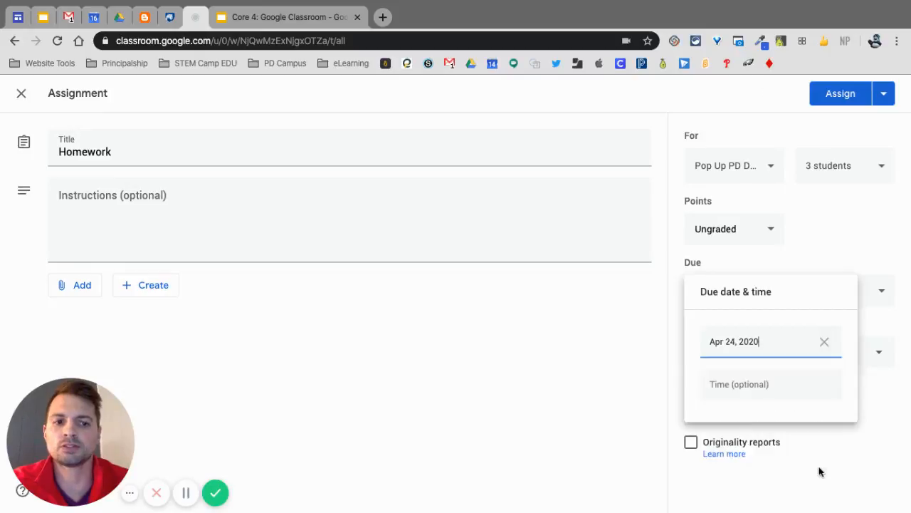
pyautogui.click(881, 240)
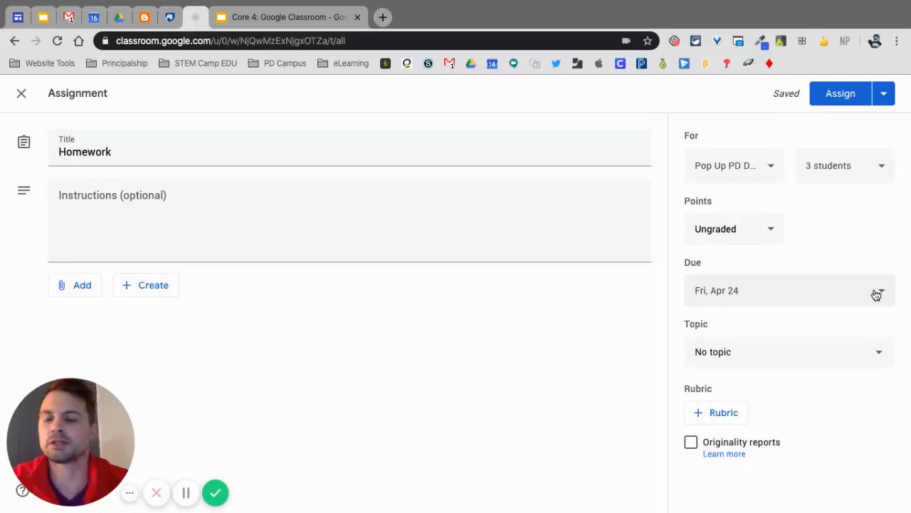
# Create a topic named "New" for the Homework assignment.
pyautogui.click(876, 354)
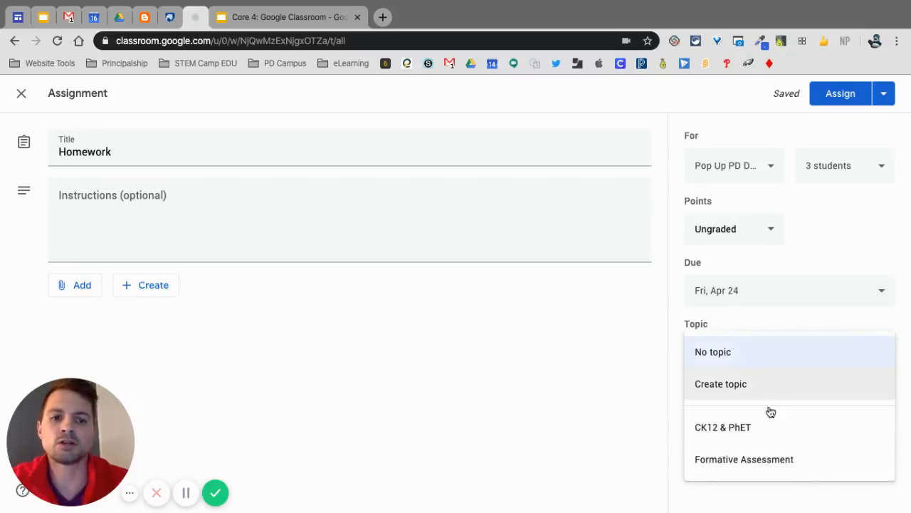
pyautogui.click(748, 389)
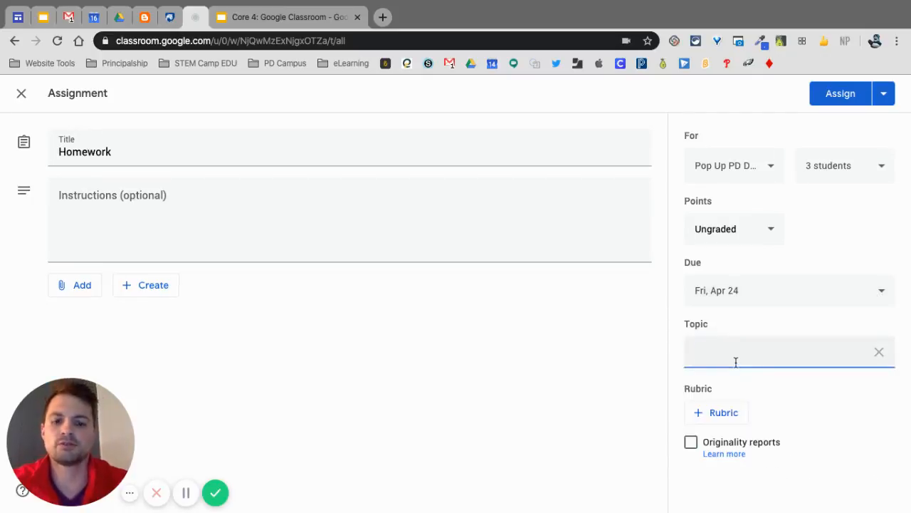
pyautogui.write('New')
pyautogui.click(556, 376)
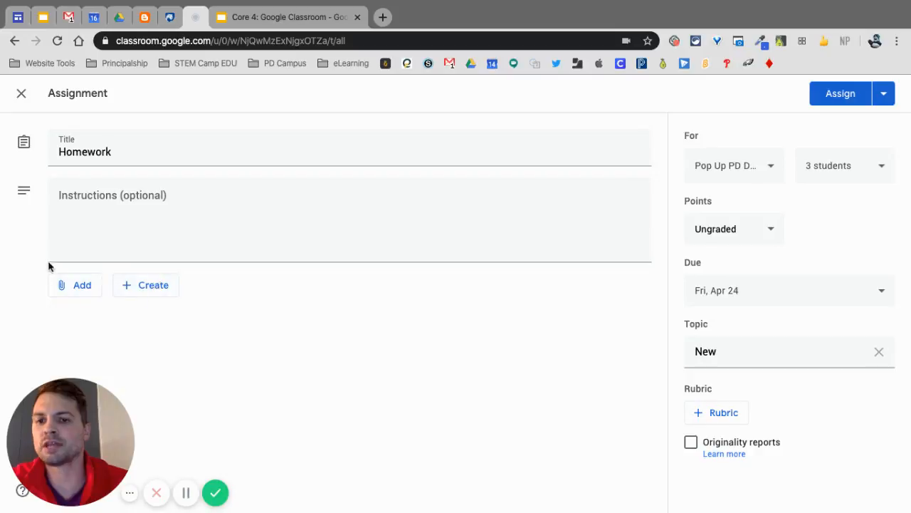
pyautogui.click(64, 289)
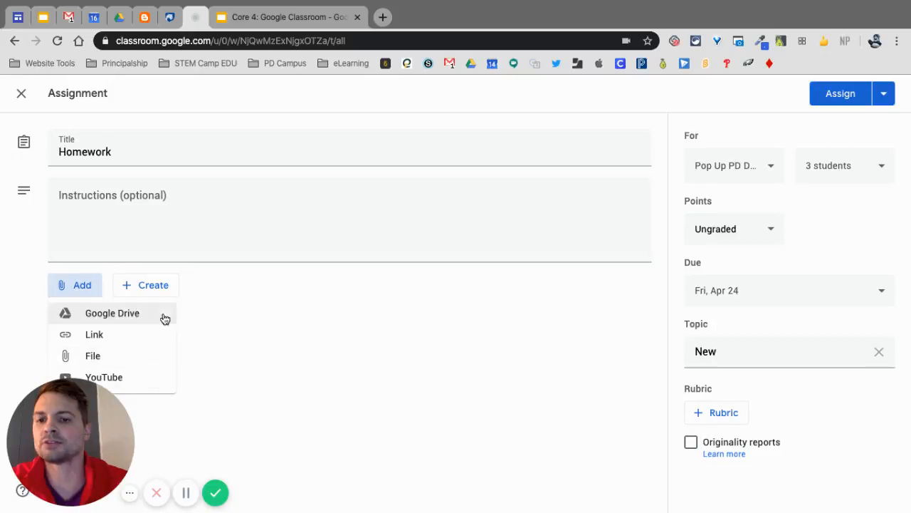
pyautogui.click(190, 304)
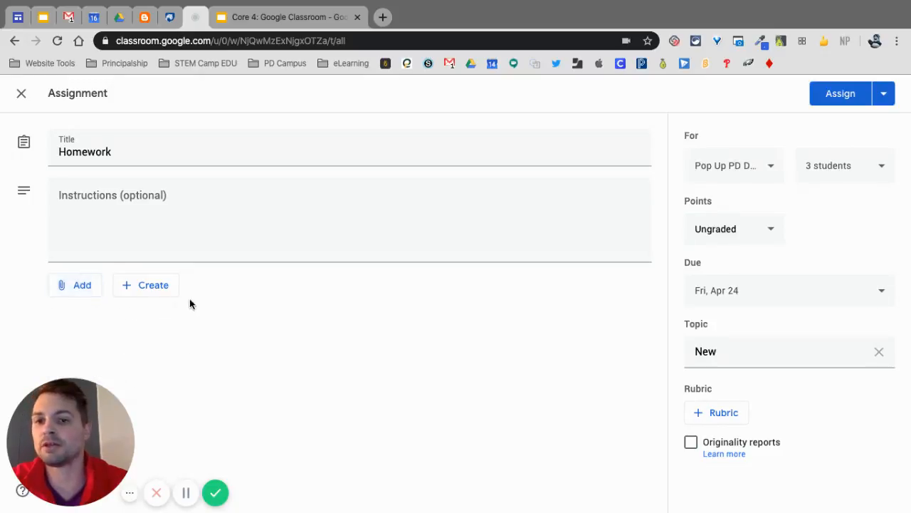
pyautogui.click(164, 296)
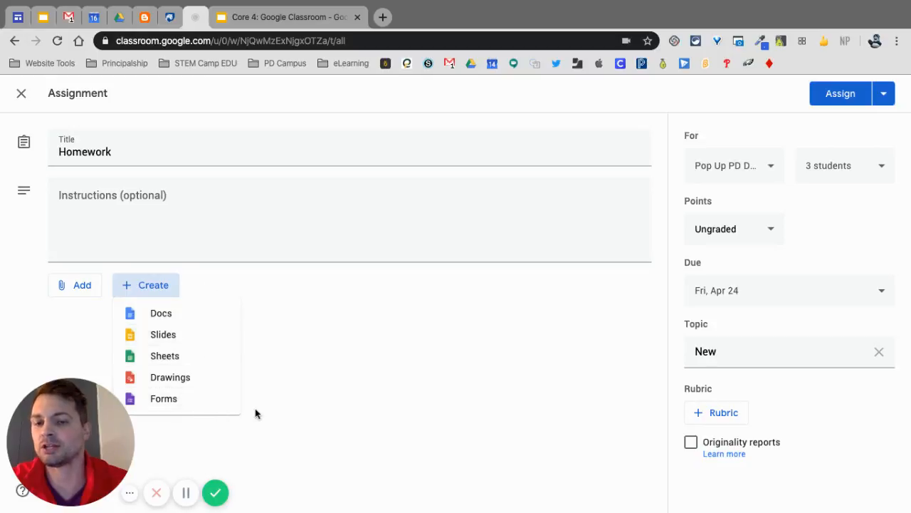
pyautogui.click(270, 317)
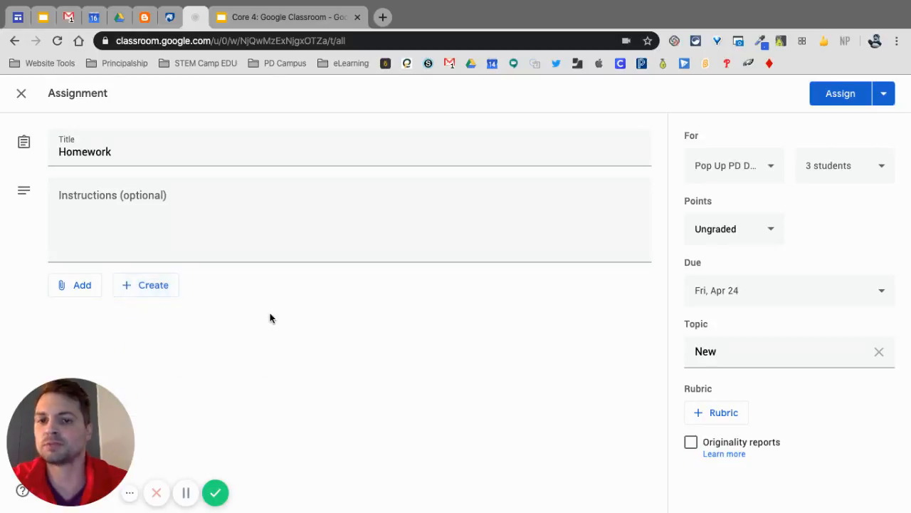
# Attach the recent Google Drive document "Copy of HyperDoc Template (5 E's)" to the Homework assignment.
pyautogui.click(73, 286)
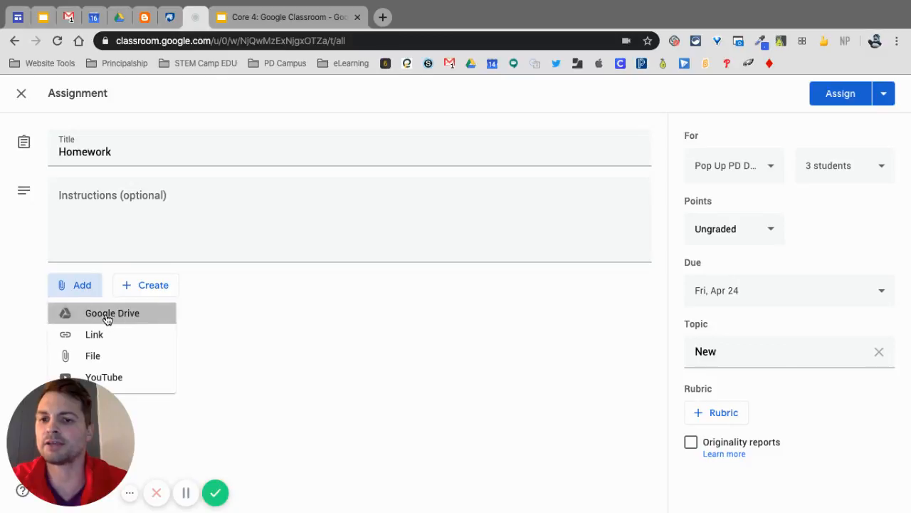
pyautogui.click(105, 318)
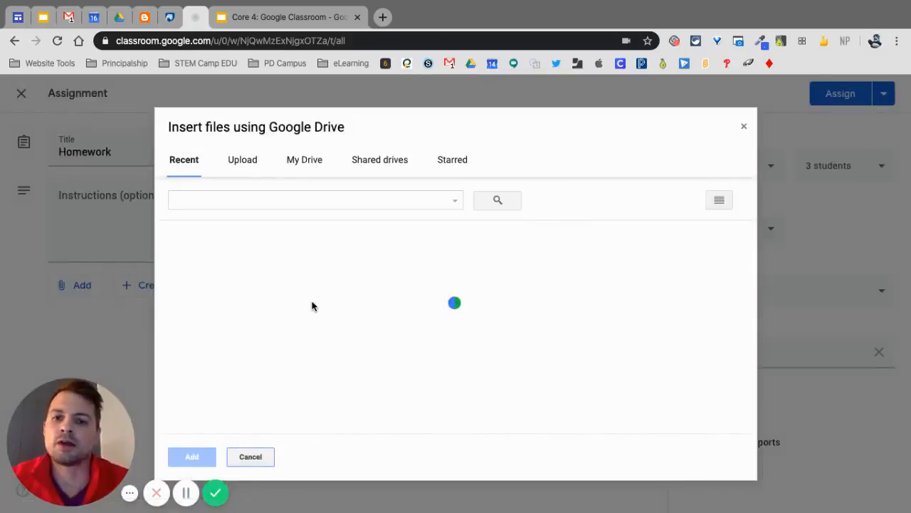
pyautogui.scroll(-2, 384, 338)
pyautogui.scroll(-2, 384, 338)
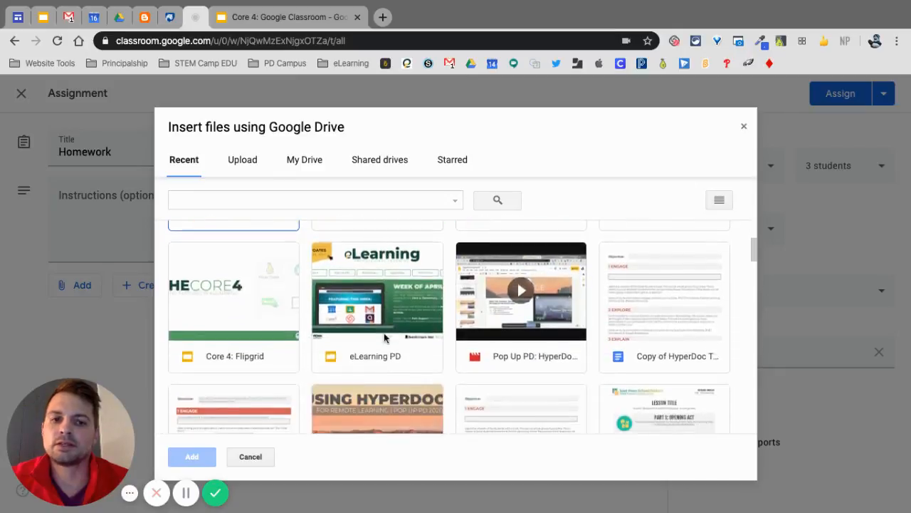
pyautogui.click(658, 311)
pyautogui.click(205, 456)
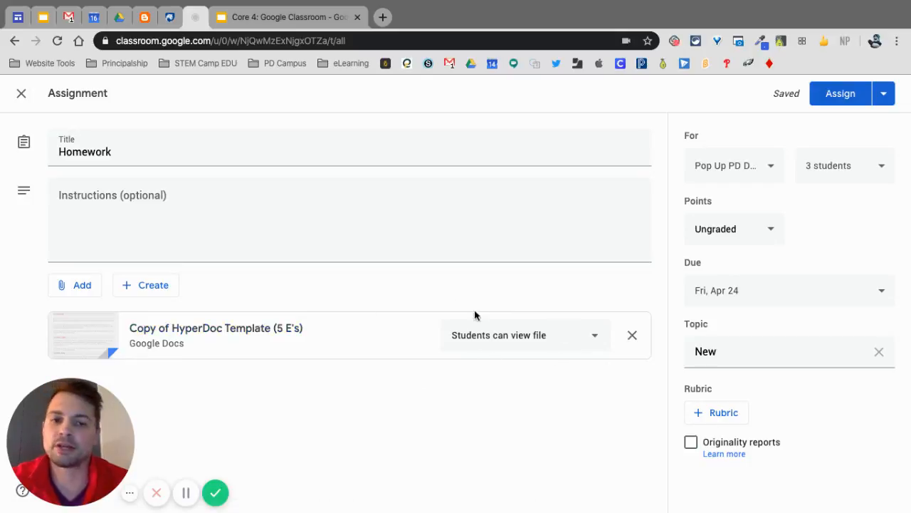
# Set the attached HyperDoc template to make a copy for each student and assign the homework.
pyautogui.click(552, 343)
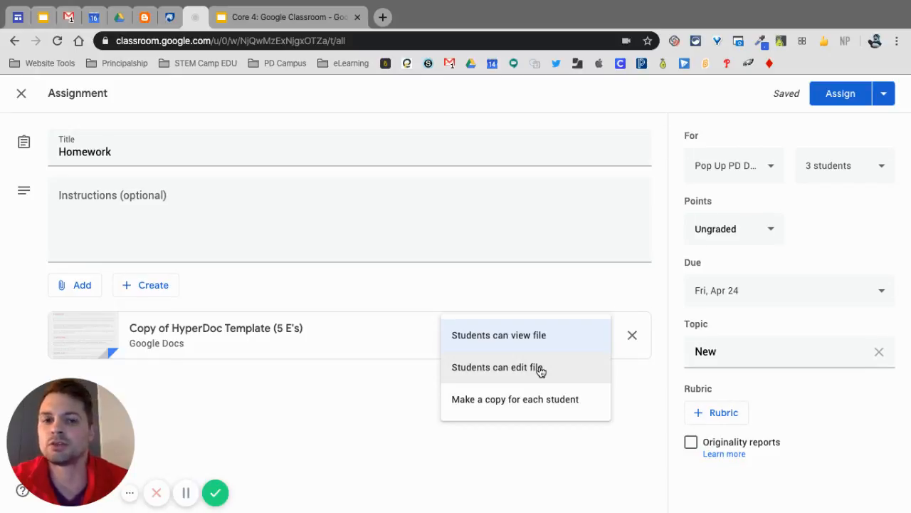
pyautogui.click(866, 174)
pyautogui.click(873, 169)
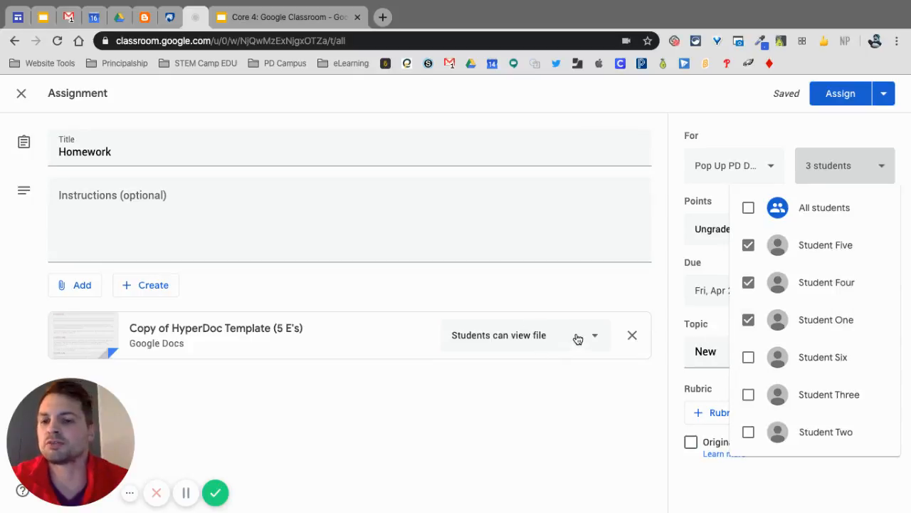
pyautogui.click(591, 278)
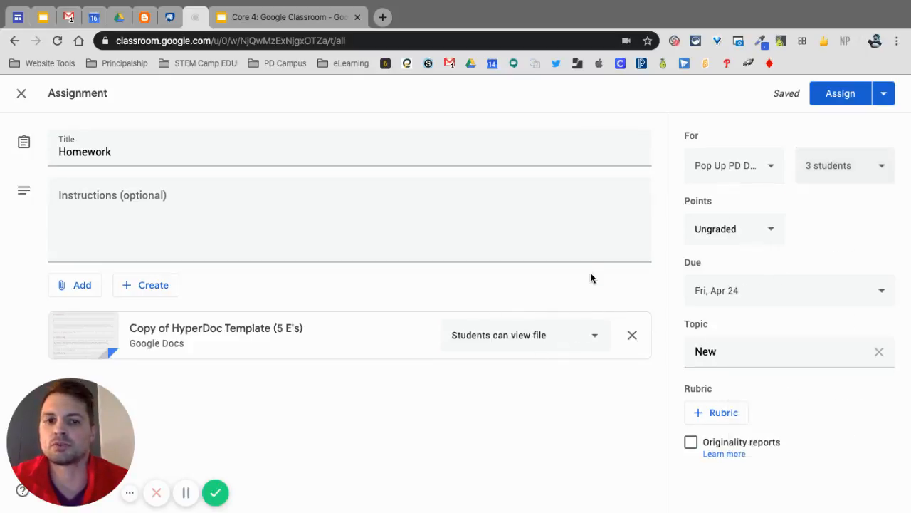
pyautogui.click(587, 334)
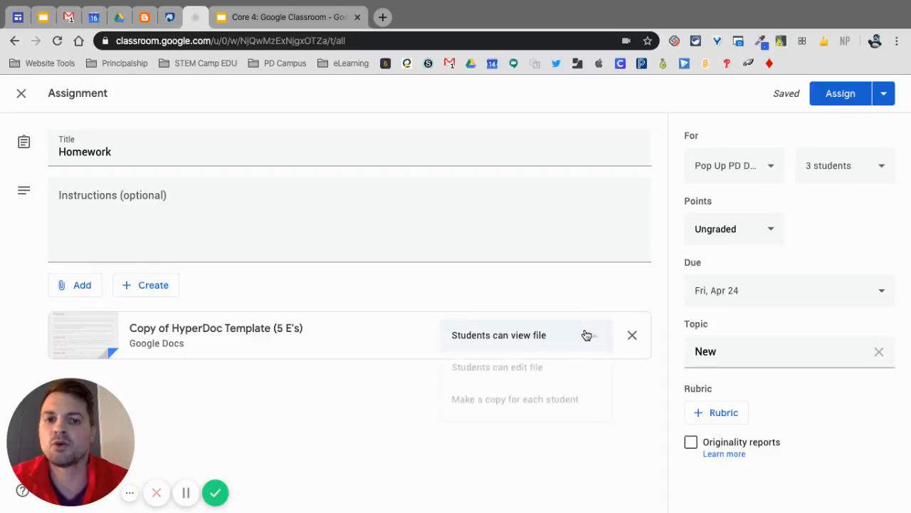
pyautogui.click(538, 401)
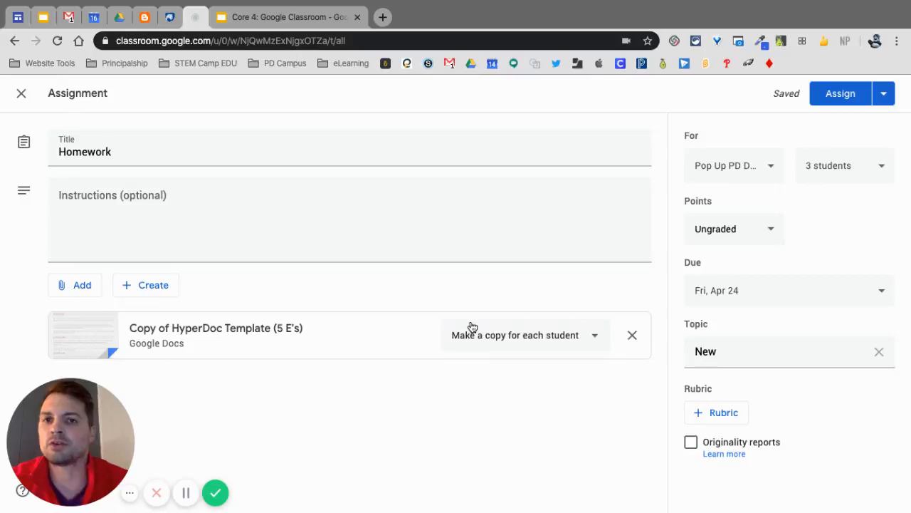
pyautogui.click(835, 96)
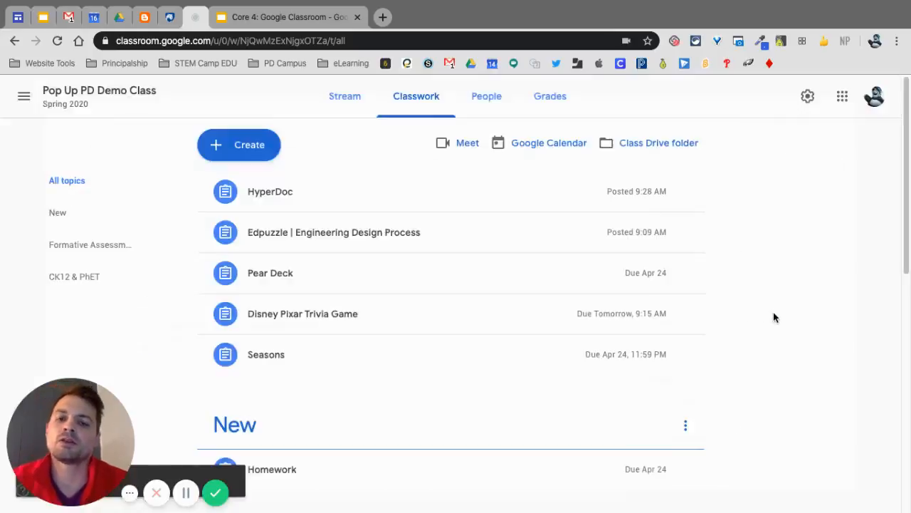
# Start a quiz assignment and browse the recent Google Drive files available as attachments, without adding any.
pyautogui.click(248, 144)
pyautogui.click(270, 206)
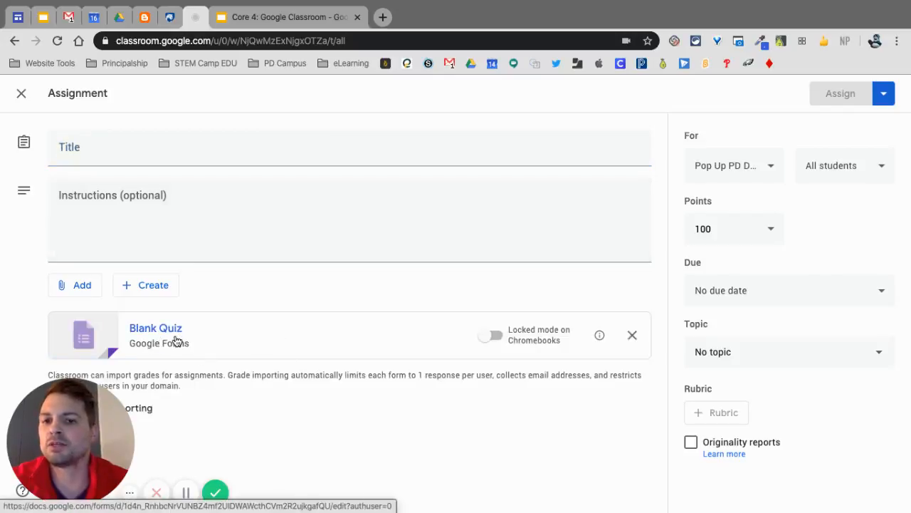
pyautogui.click(71, 292)
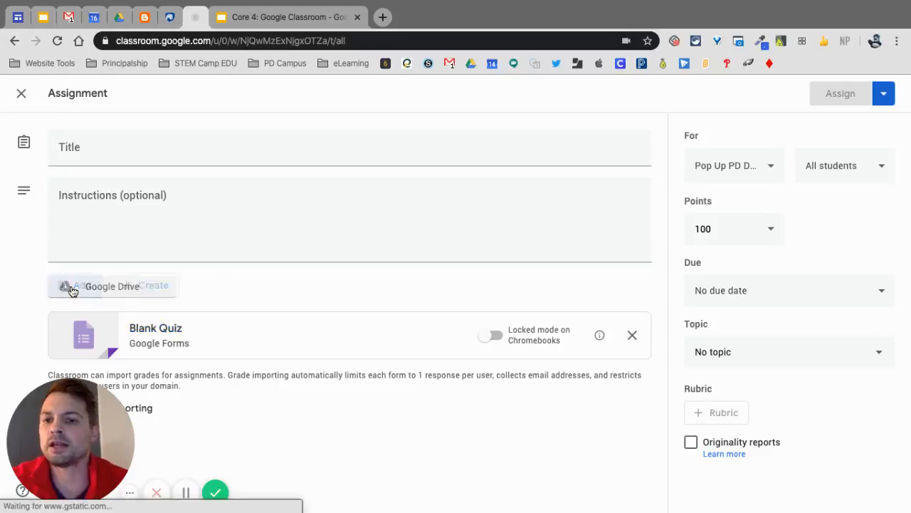
pyautogui.click(121, 320)
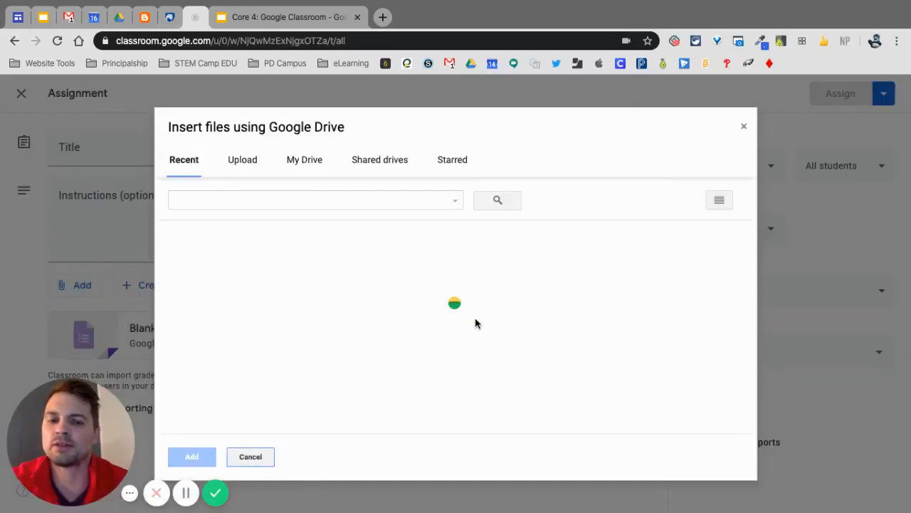
pyautogui.scroll(-10, 542, 377)
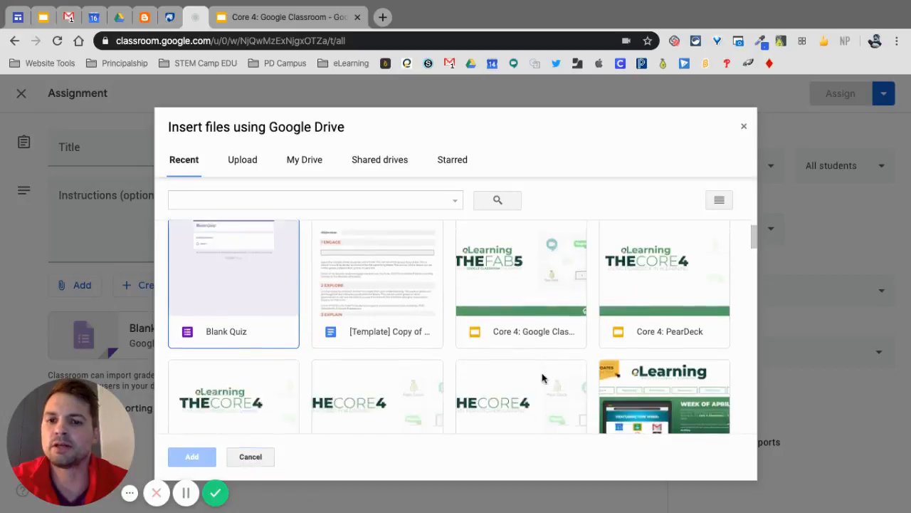
pyautogui.scroll(-12, 542, 378)
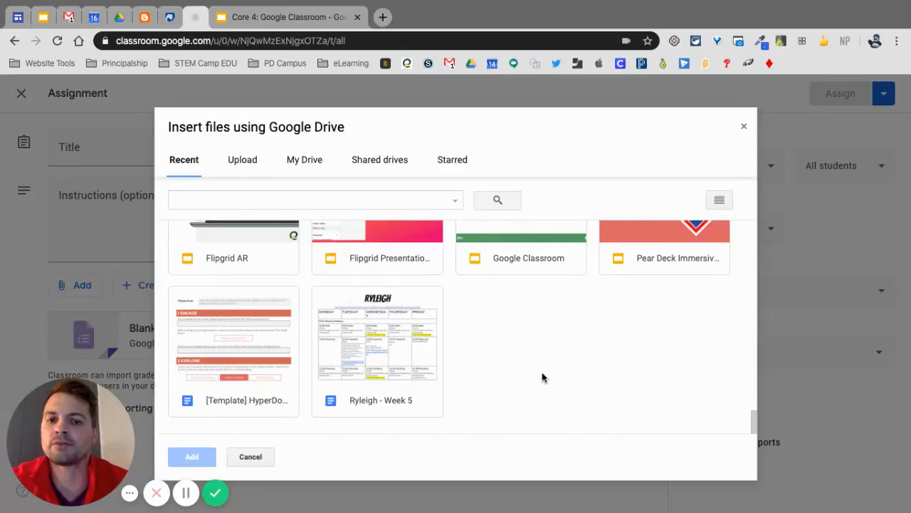
pyautogui.click(744, 127)
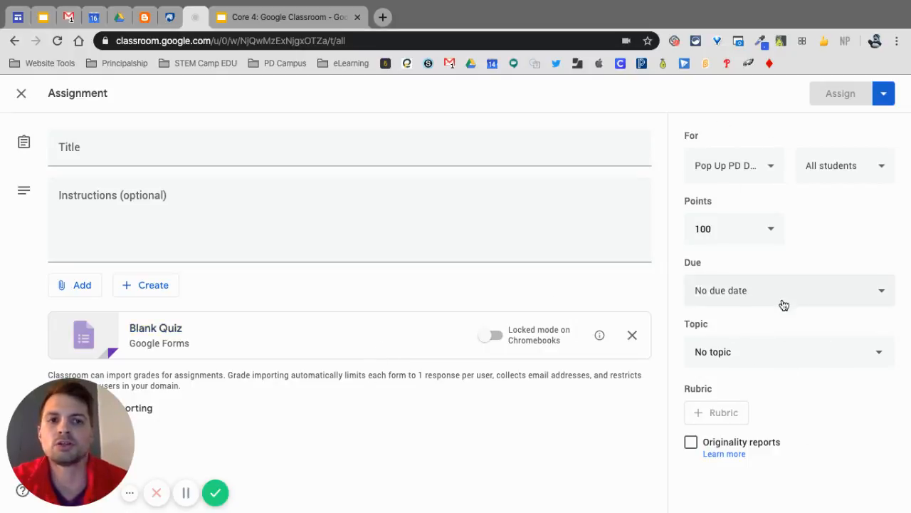
# Check the quiz assignment's posting options and close it without assigning.
pyautogui.click(885, 96)
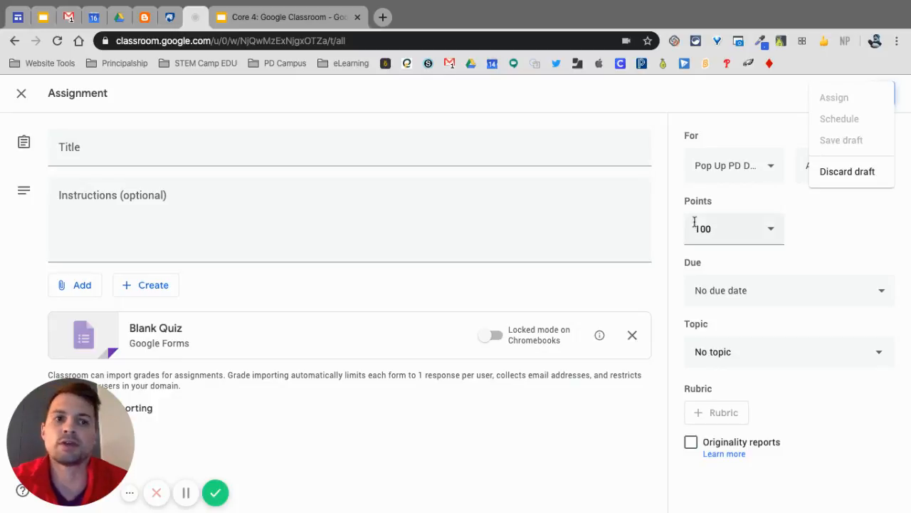
pyautogui.click(716, 129)
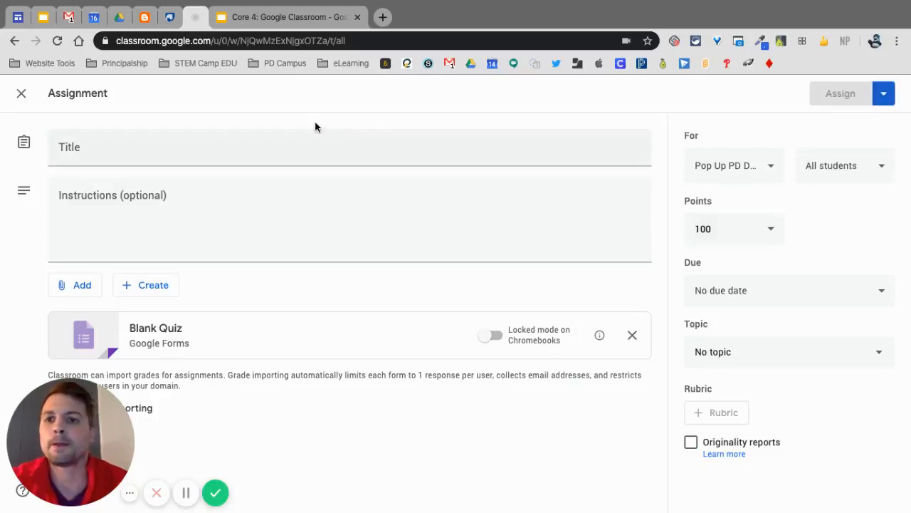
pyautogui.click(22, 93)
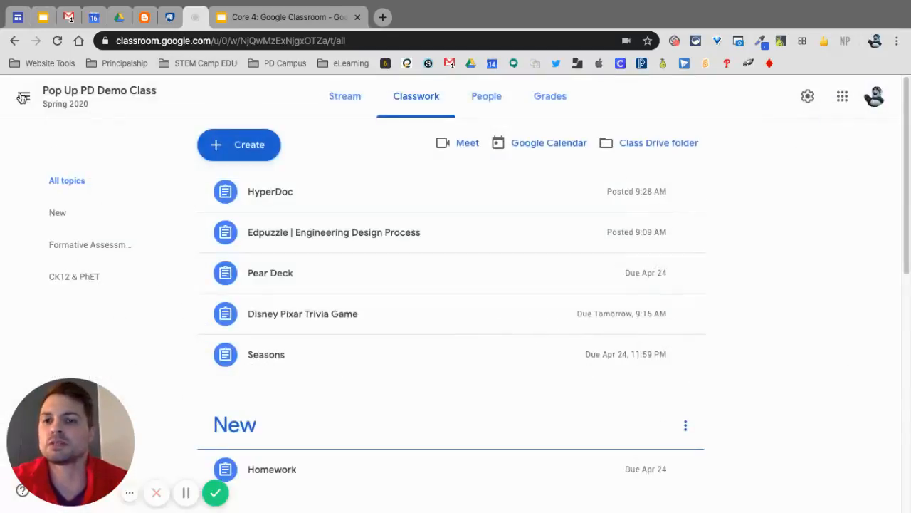
# Create a classwork question that reads "Ask my students a question?".
pyautogui.click(243, 145)
pyautogui.click(267, 227)
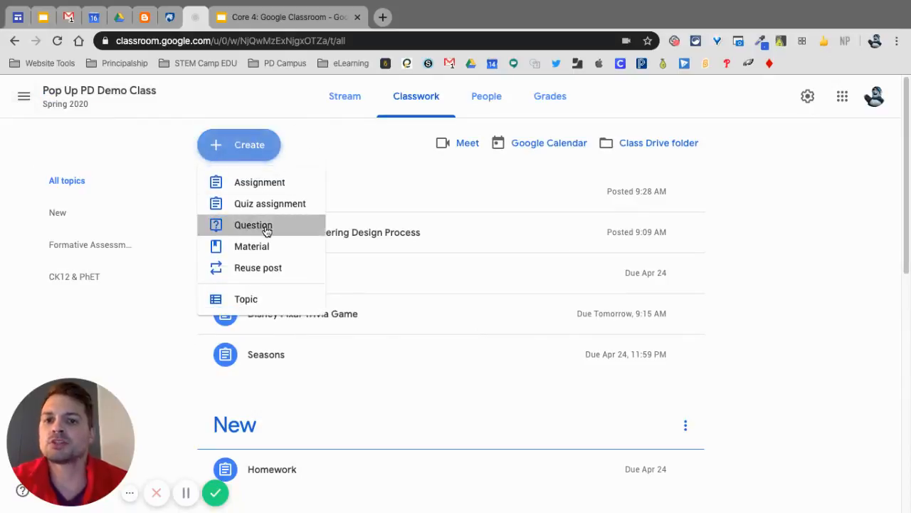
pyautogui.write('As')
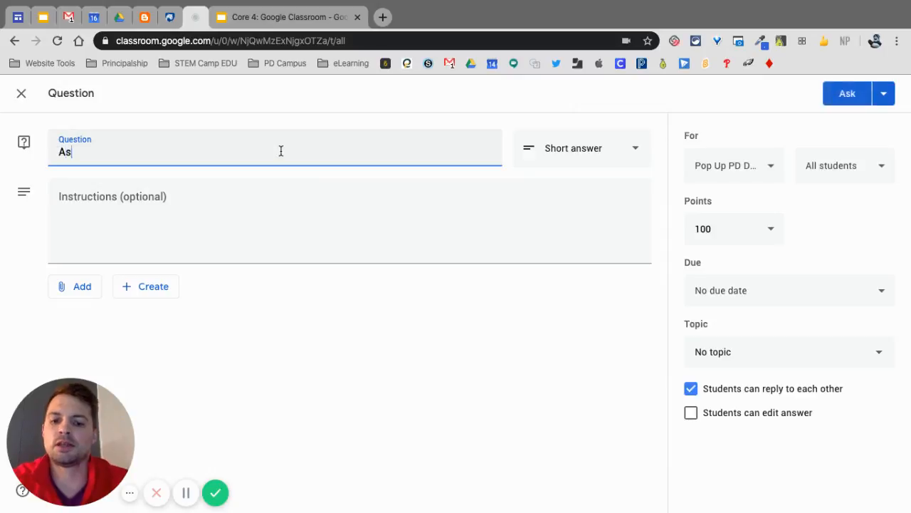
pyautogui.write('k my students a ')
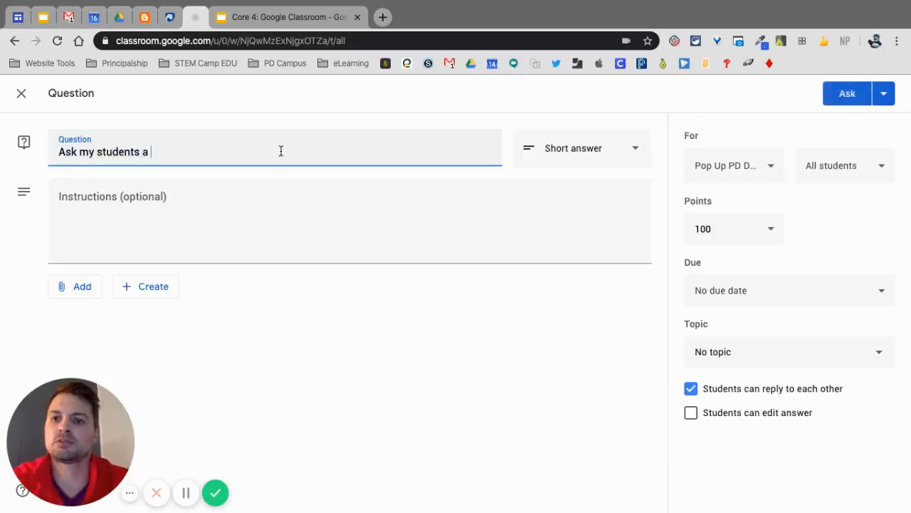
pyautogui.write('question?')
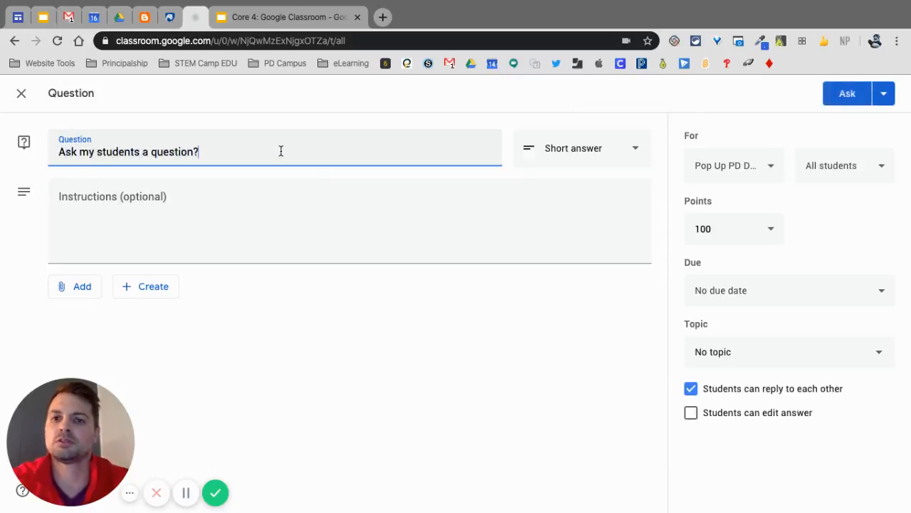
# Try the Multiple choice type on the question and return it to Short answer.
pyautogui.click(586, 150)
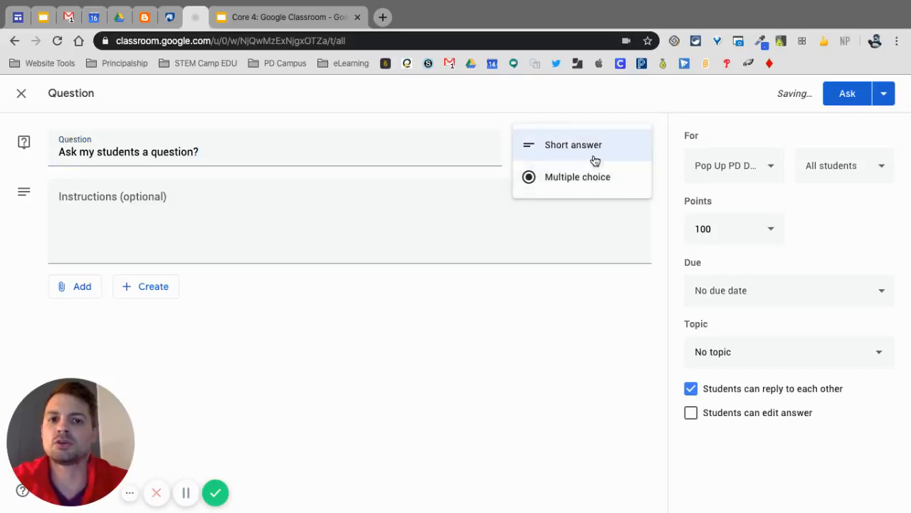
pyautogui.click(587, 179)
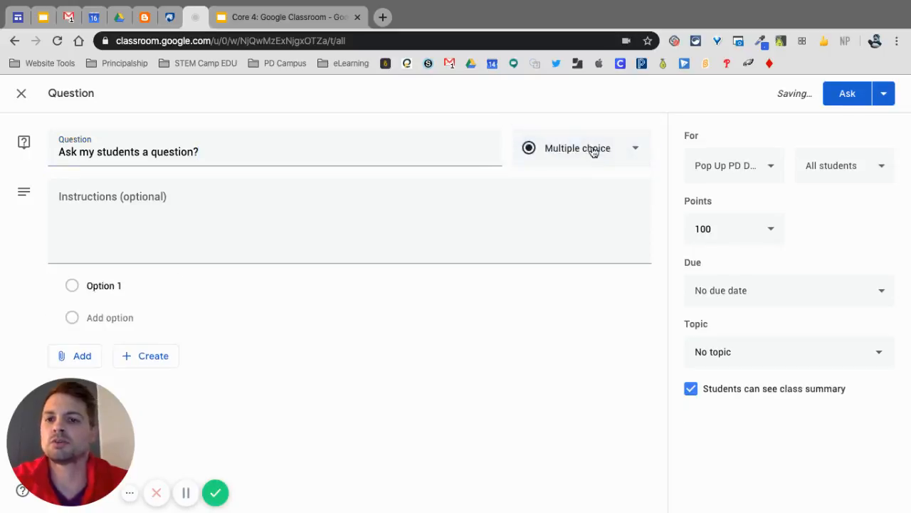
pyautogui.click(591, 151)
pyautogui.click(587, 124)
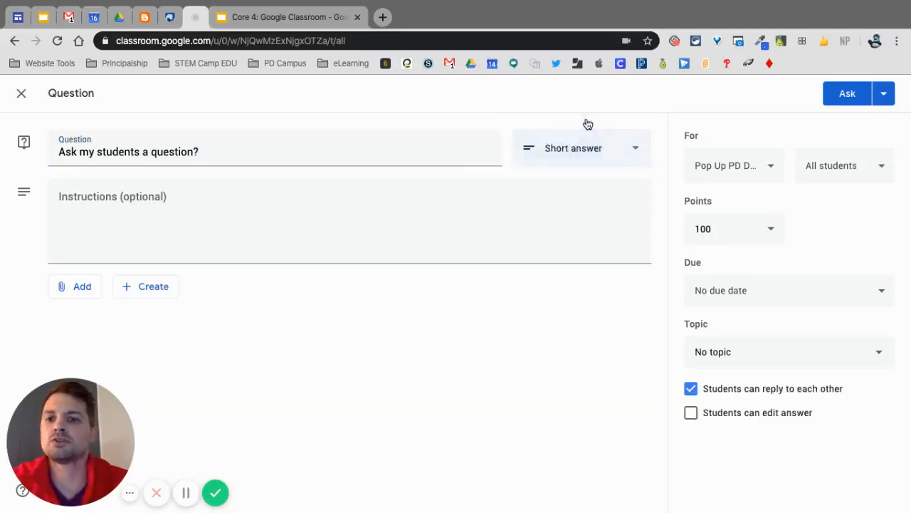
pyautogui.click(479, 217)
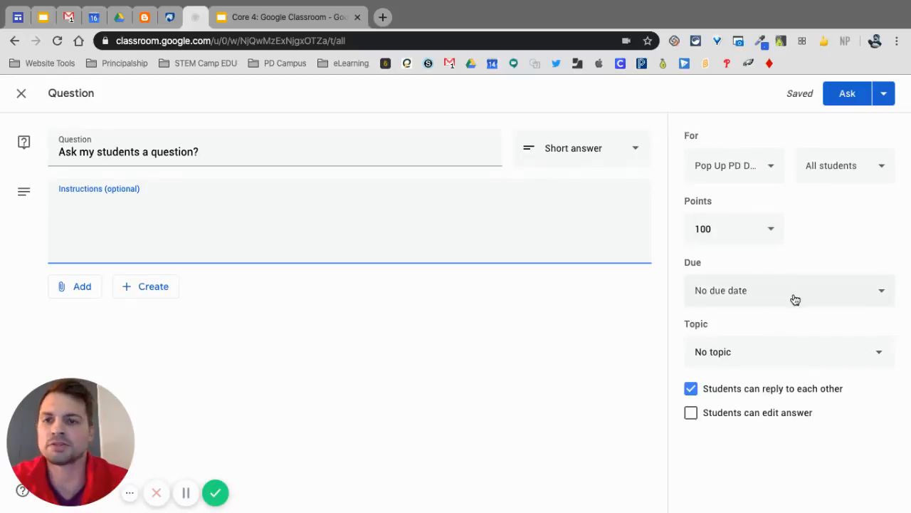
# Schedule the question for Apr 20, 2020 at 9:00 AM.
pyautogui.click(884, 94)
pyautogui.click(850, 119)
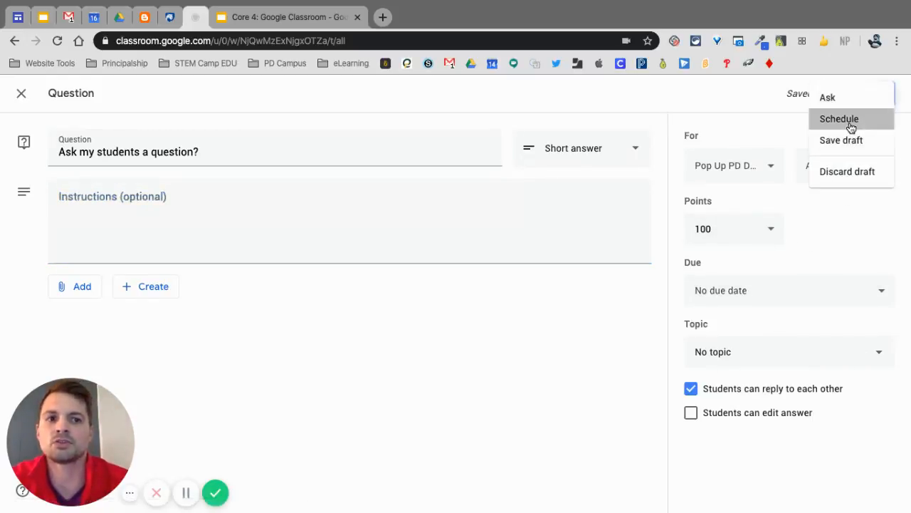
pyautogui.click(496, 275)
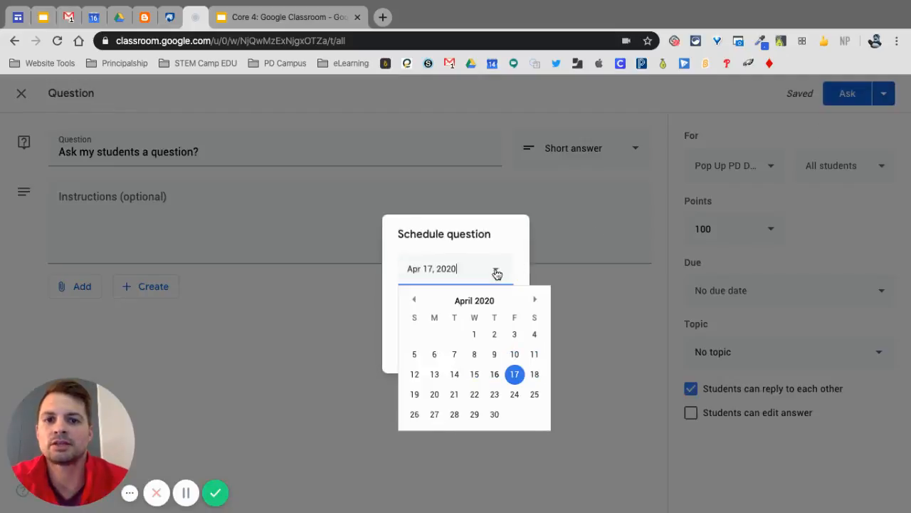
pyautogui.click(432, 395)
pyautogui.click(441, 312)
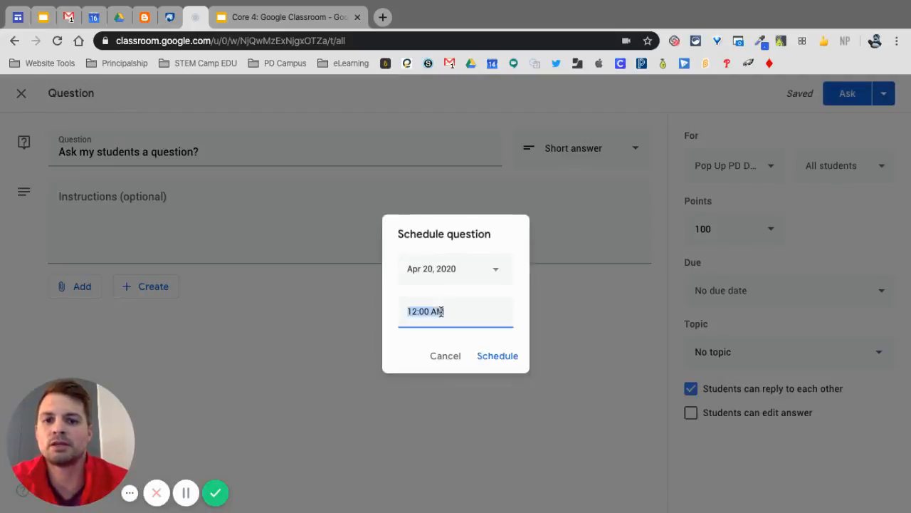
pyautogui.write('9:')
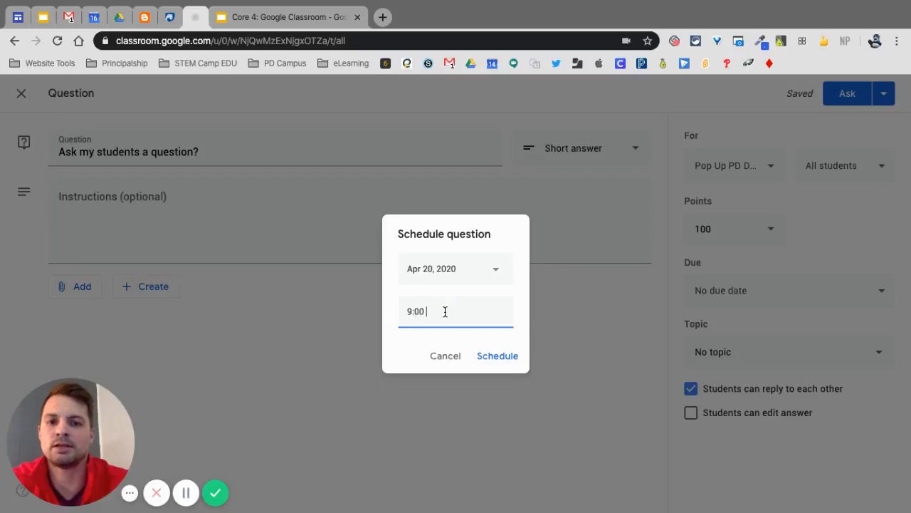
pyautogui.click(503, 357)
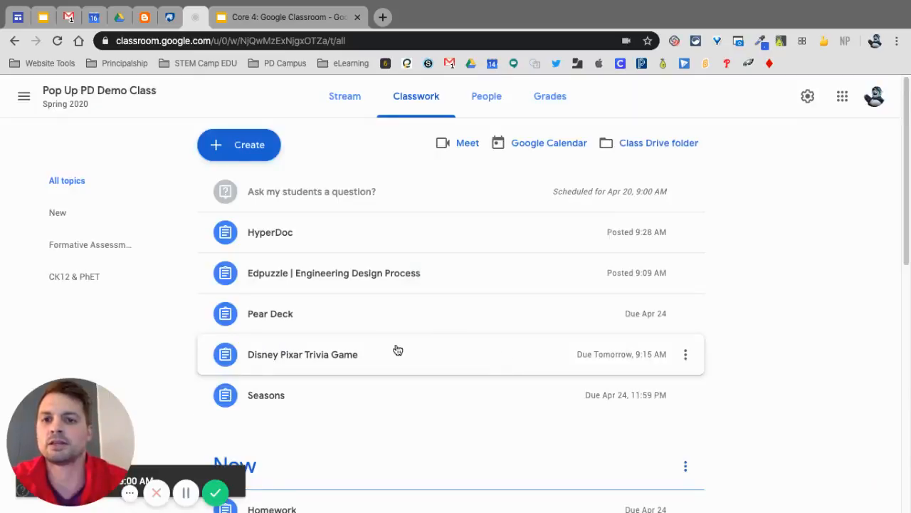
# Start a material post and search YouTube for "Crash Course for Kids" to attach a video.
pyautogui.click(276, 153)
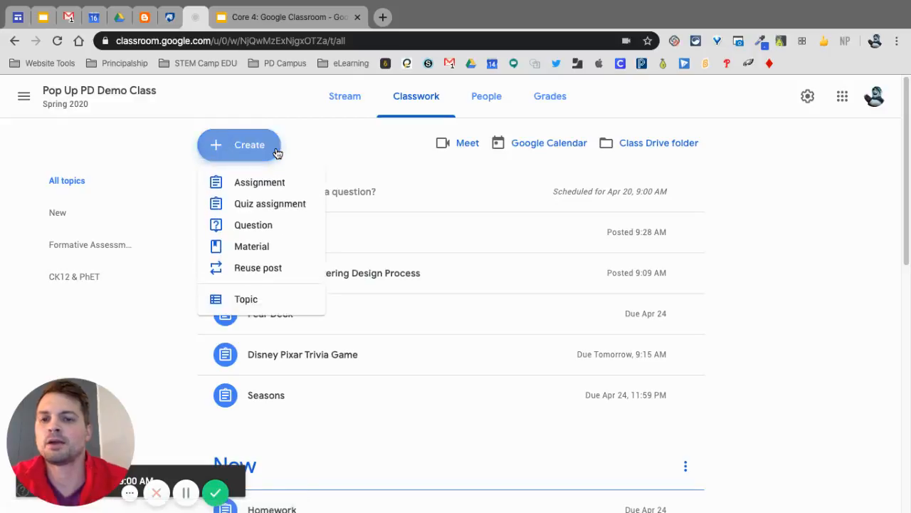
pyautogui.click(260, 249)
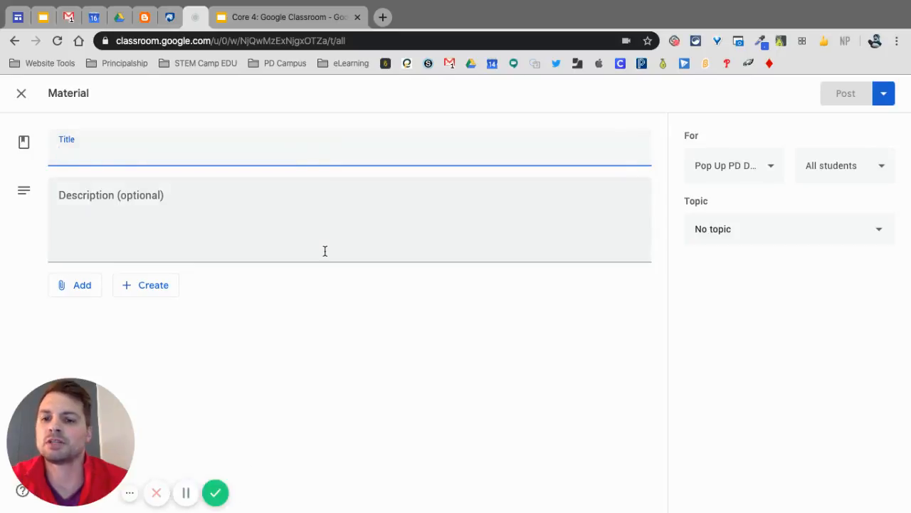
pyautogui.click(64, 288)
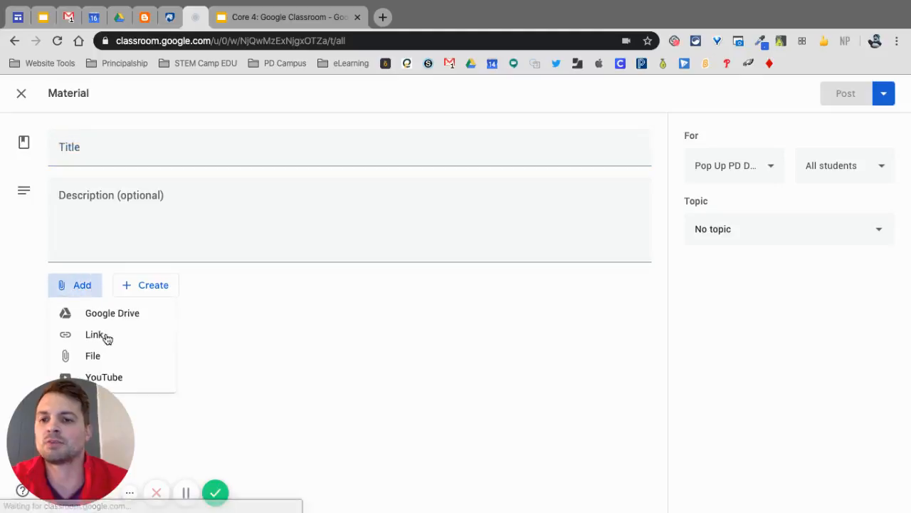
pyautogui.click(139, 378)
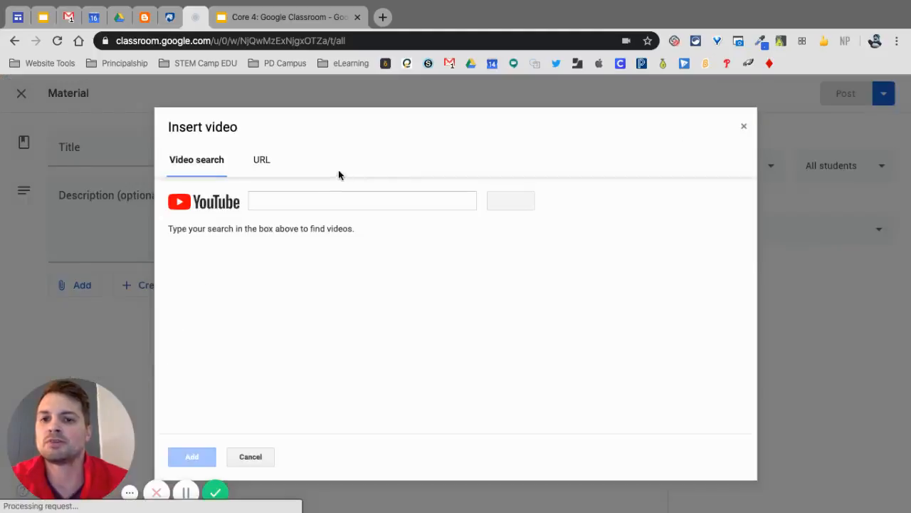
pyautogui.click(296, 199)
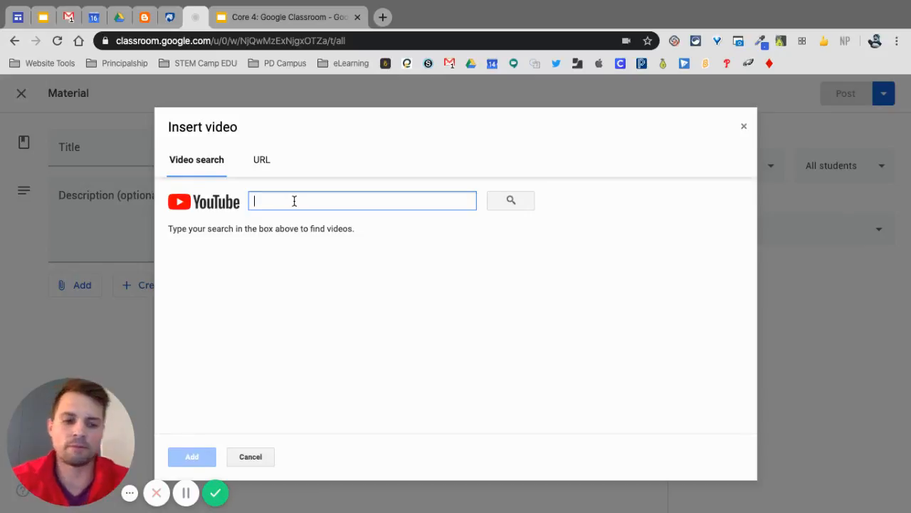
pyautogui.write('Cras')
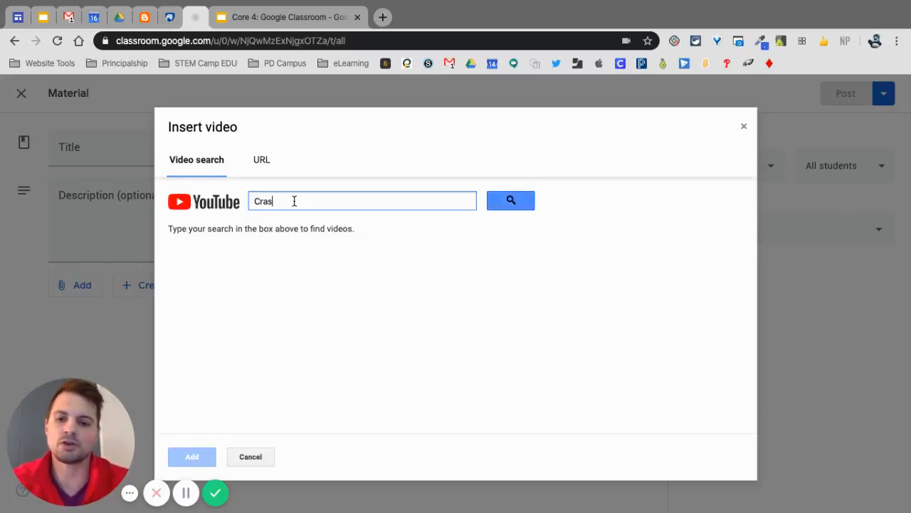
pyautogui.write('h Course for Kids')
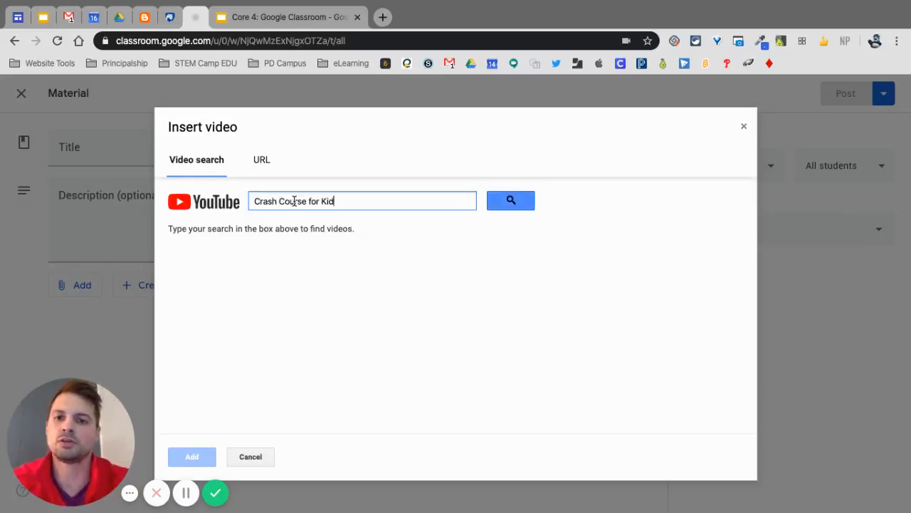
pyautogui.press('Return')
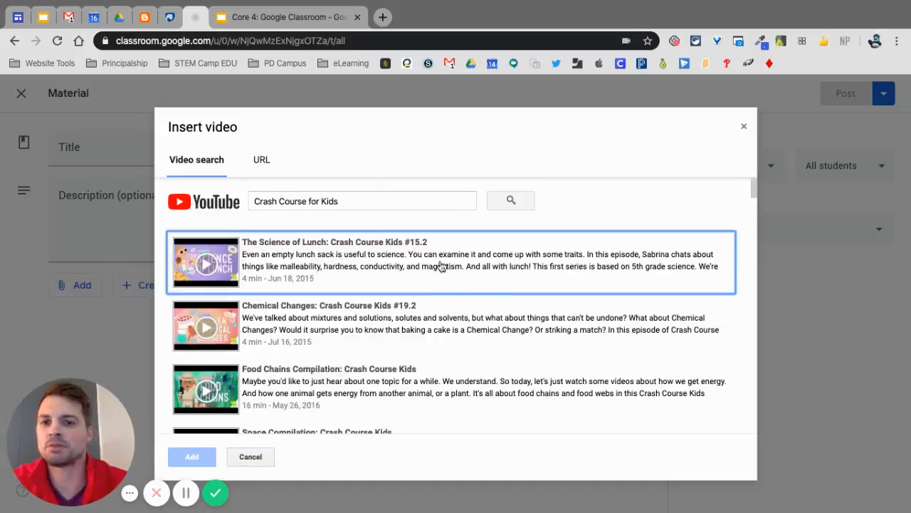
# Attach the YouTube video "Chemical Changes: Crash Course Kids #19.2" to the material.
pyautogui.scroll(-1, 433, 313)
pyautogui.scroll(-1, 433, 314)
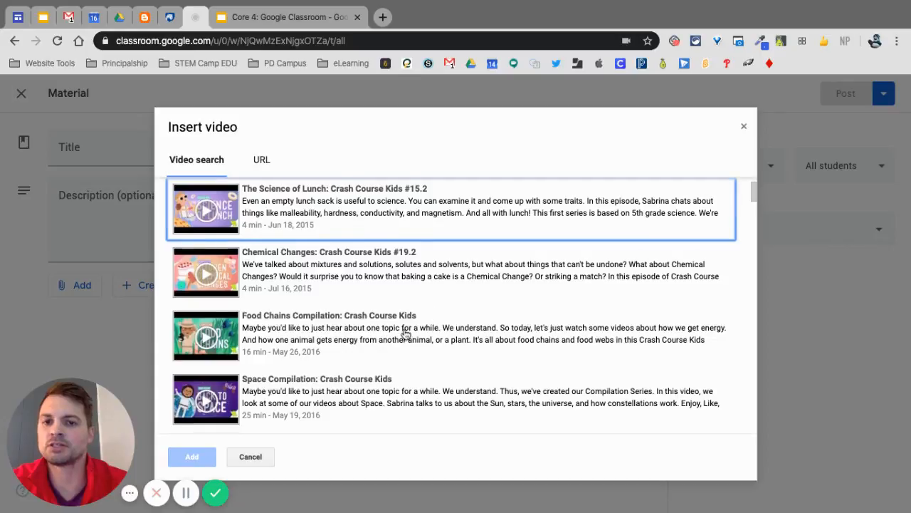
pyautogui.click(419, 272)
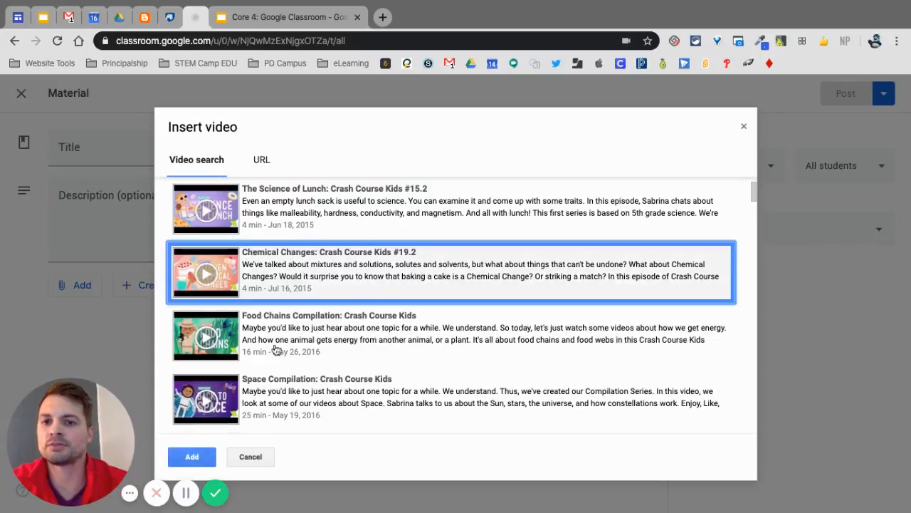
pyautogui.click(194, 456)
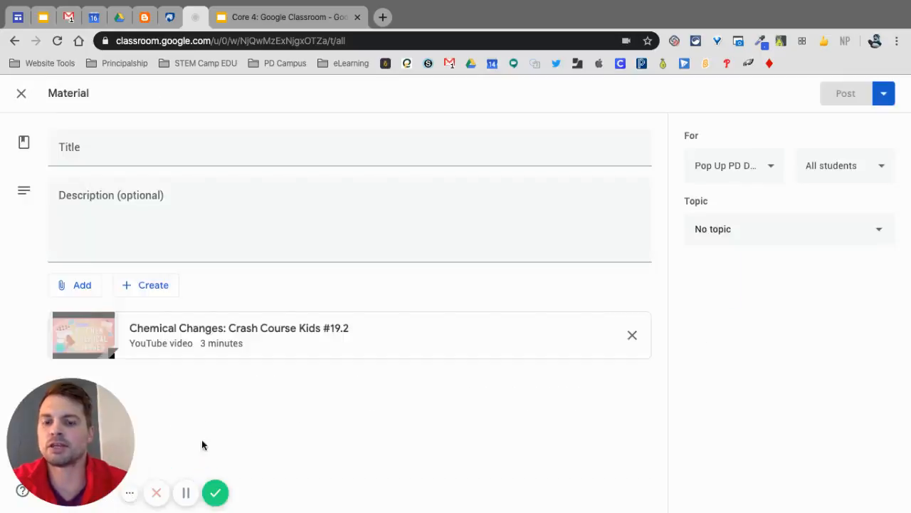
pyautogui.click(83, 286)
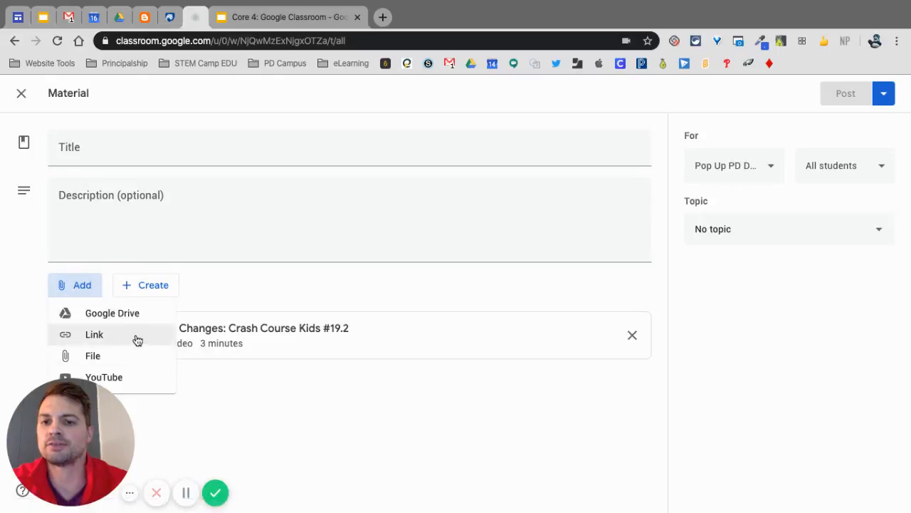
pyautogui.click(267, 421)
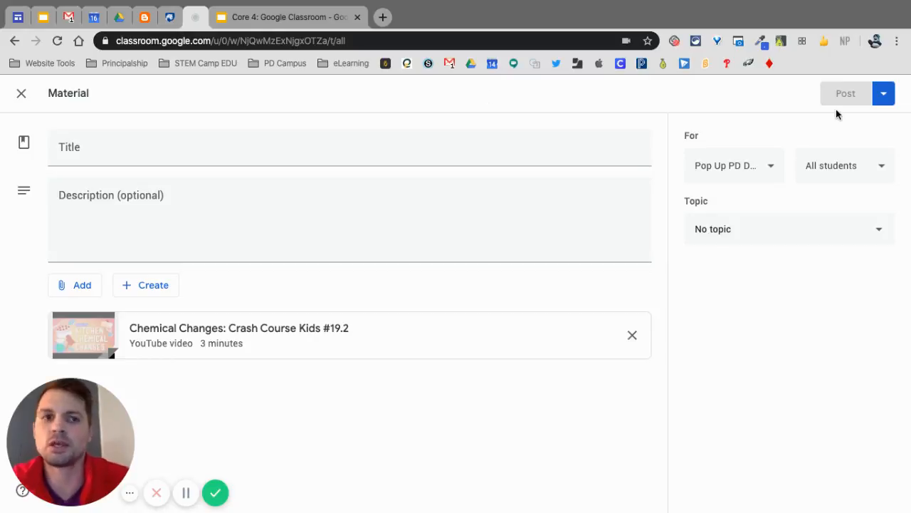
# Title the material "Resources" and post it to all students in the Pop Up PD Demo Class.
pyautogui.click(400, 155)
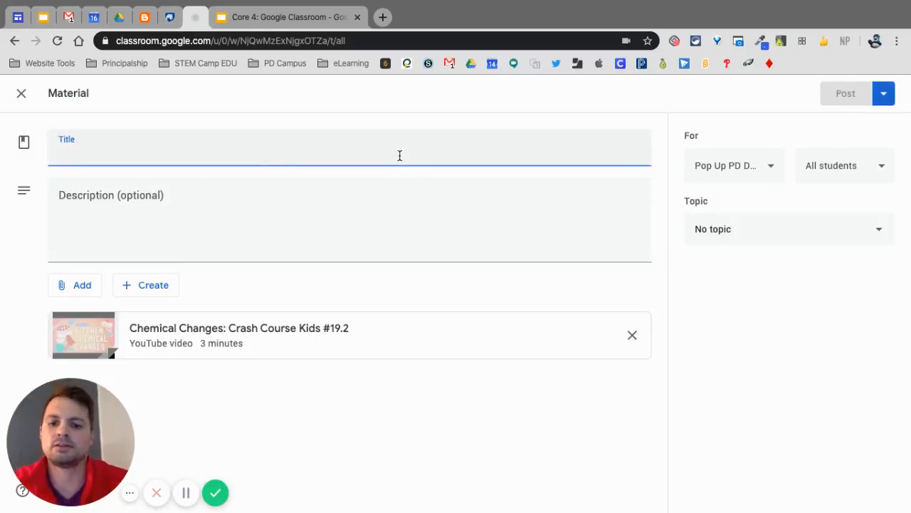
pyautogui.write('Resources')
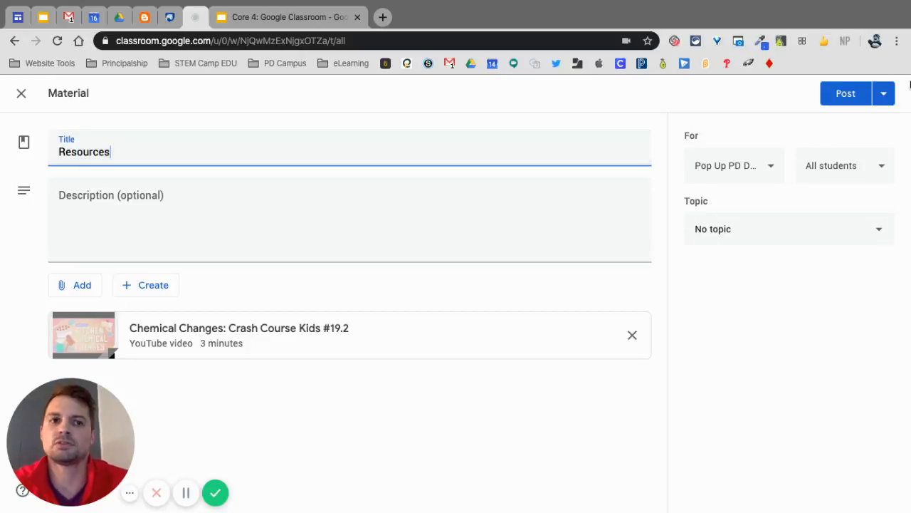
pyautogui.click(856, 93)
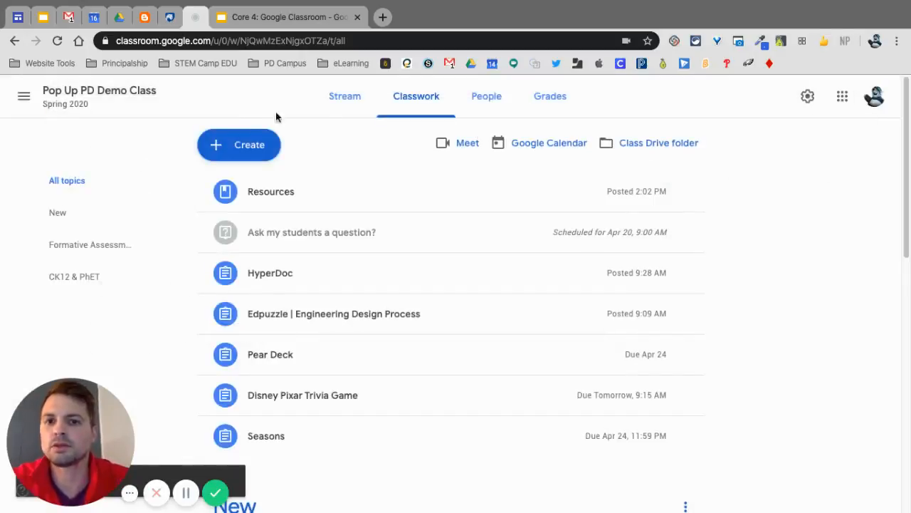
pyautogui.click(261, 143)
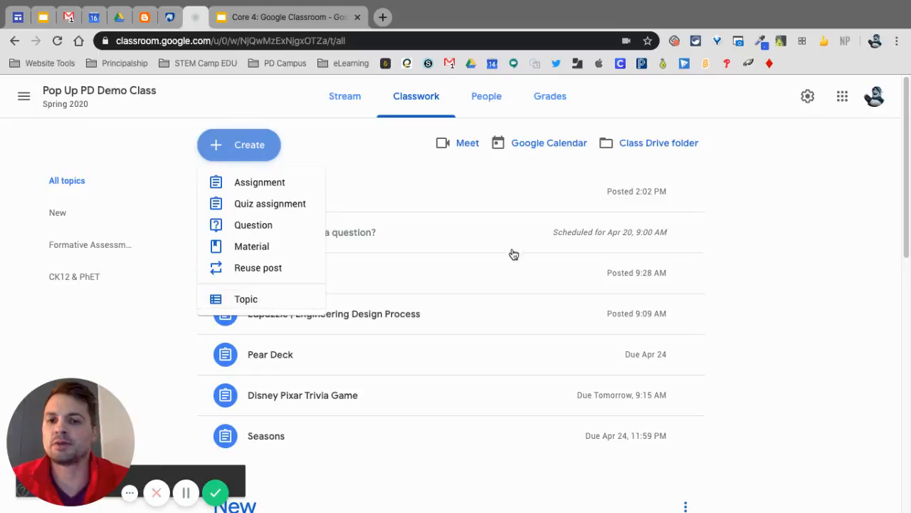
pyautogui.click(761, 299)
pyautogui.scroll(-3, 759, 299)
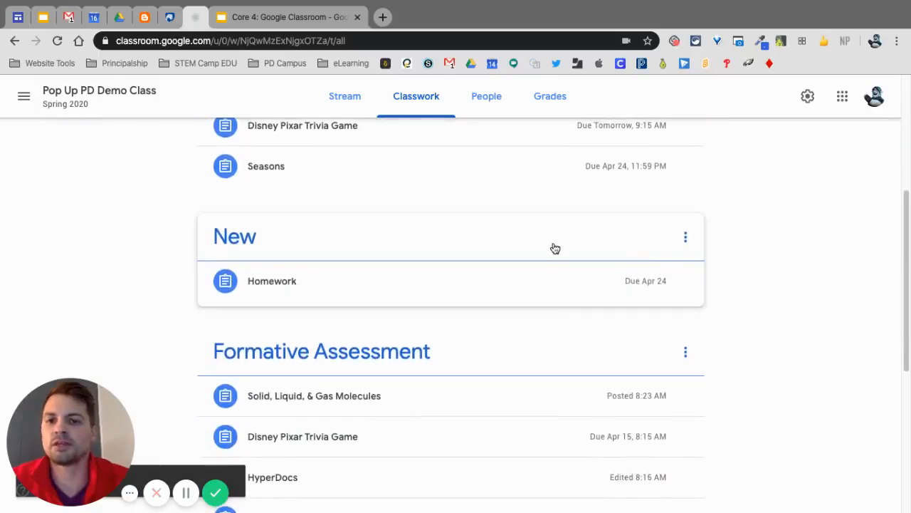
pyautogui.scroll(-5, 605, 330)
pyautogui.scroll(10, 607, 279)
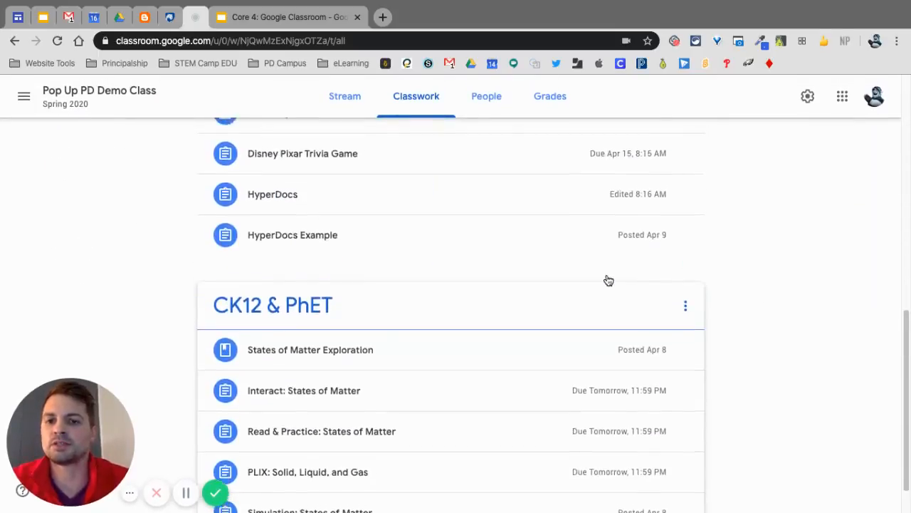
# Start reusing an existing post and choose the EPSD ED TECH class as its source.
pyautogui.click(262, 147)
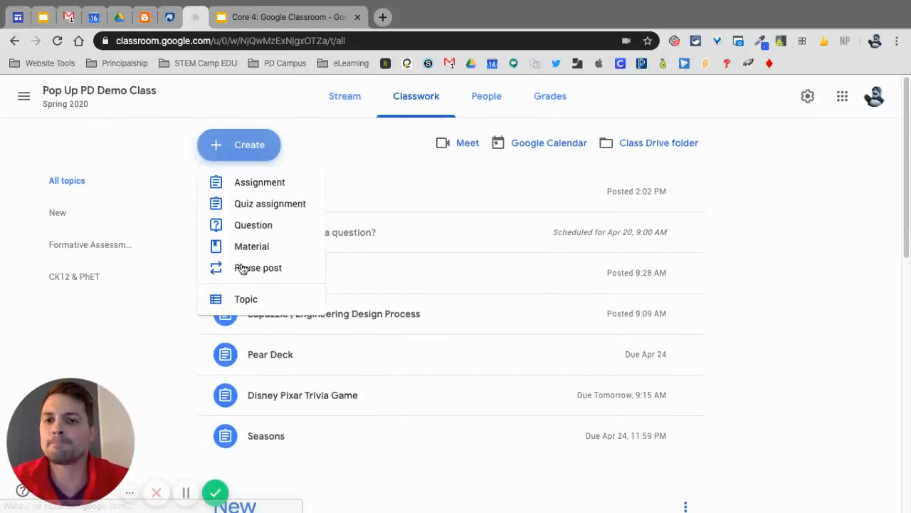
pyautogui.click(257, 271)
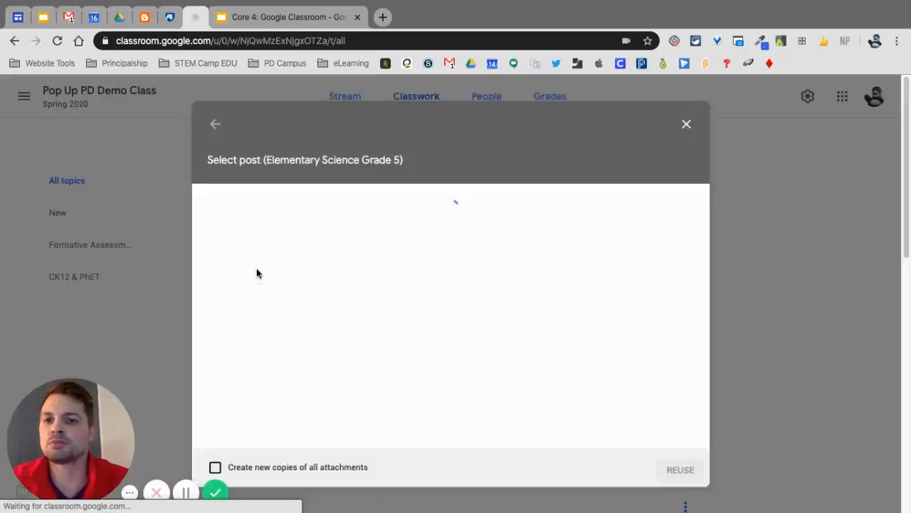
pyautogui.click(207, 118)
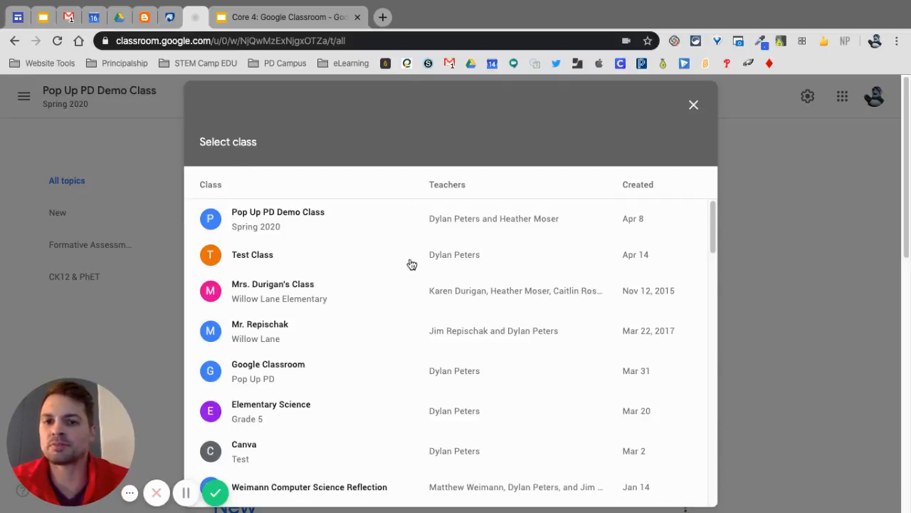
pyautogui.scroll(-4, 381, 417)
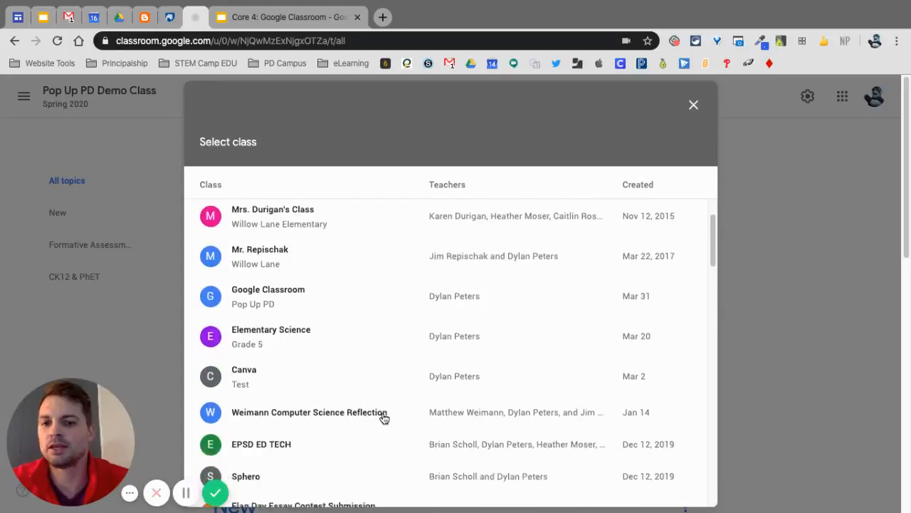
pyautogui.click(369, 393)
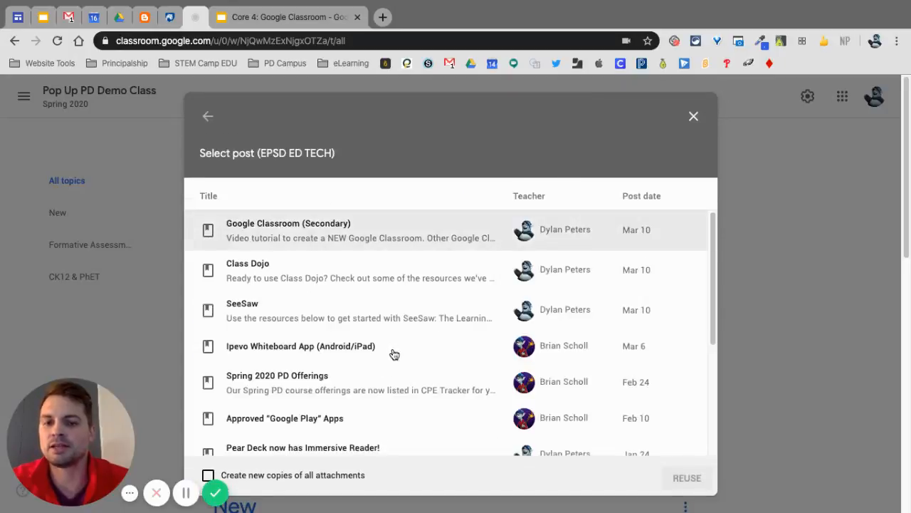
# Reuse the "Class Dojo" material with its original attachments and post it to the Pop Up PD Demo Class.
pyautogui.click(341, 269)
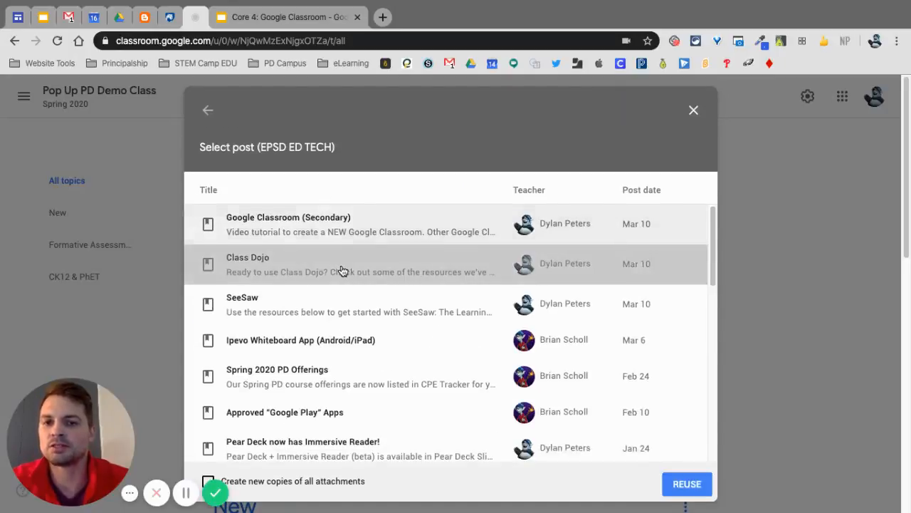
pyautogui.click(689, 488)
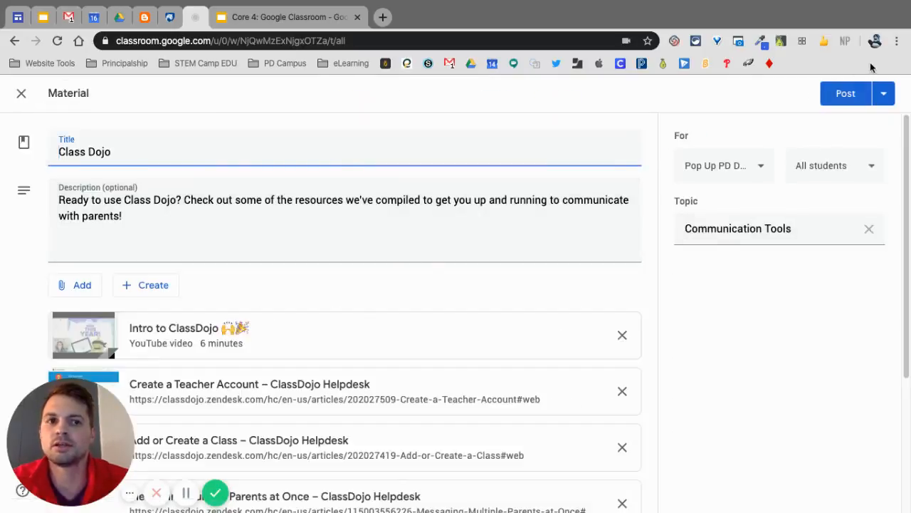
pyautogui.click(851, 93)
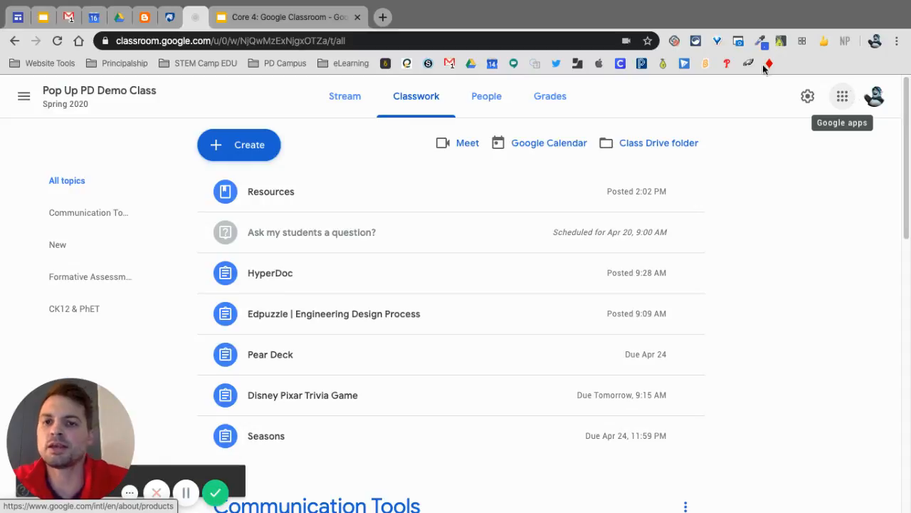
# Open the choices for creating another classwork item.
pyautogui.click(252, 145)
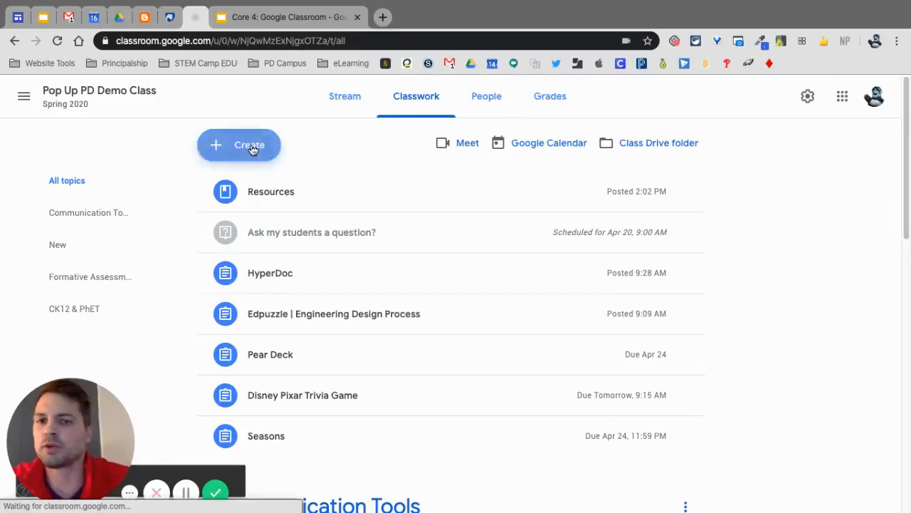